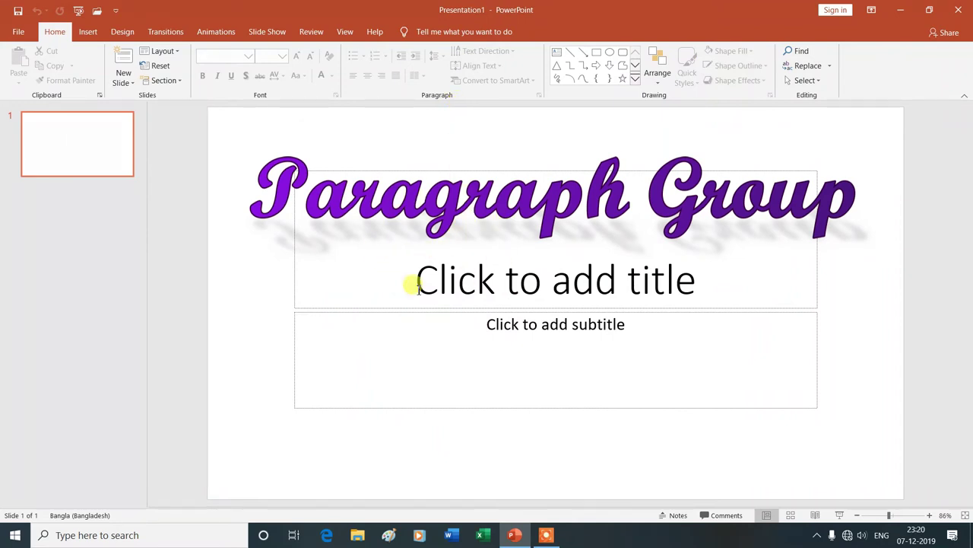
- Add a new blank slide and draw a large text box across it
click(131, 82)
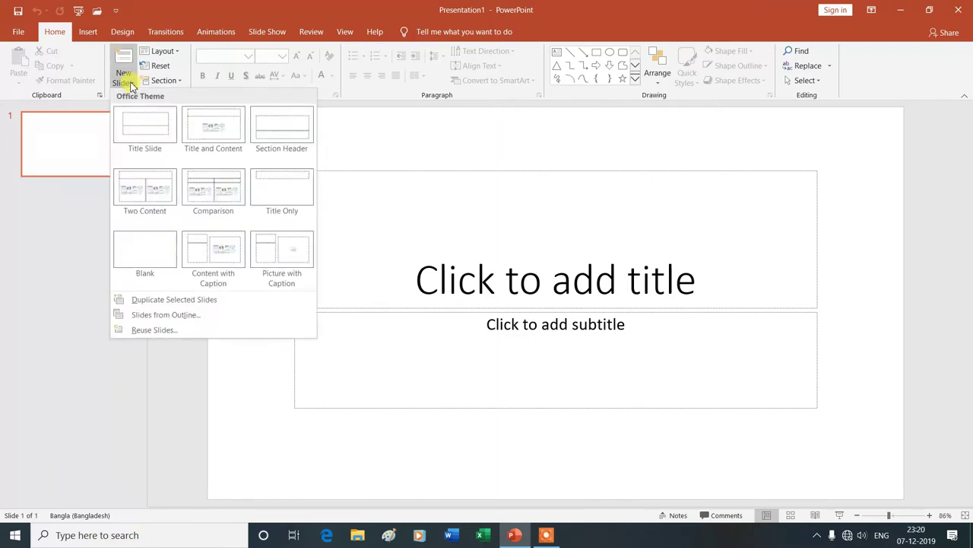
click(144, 252)
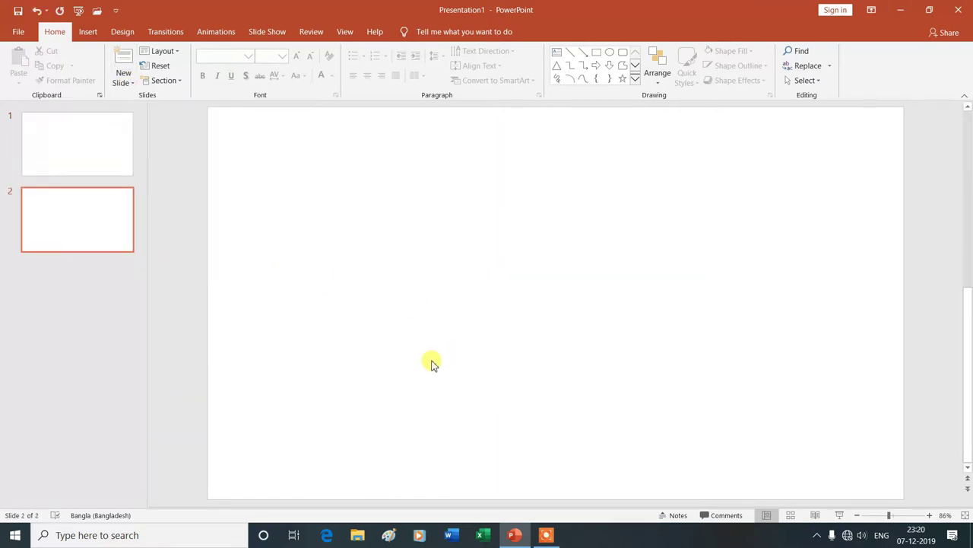
click(558, 54)
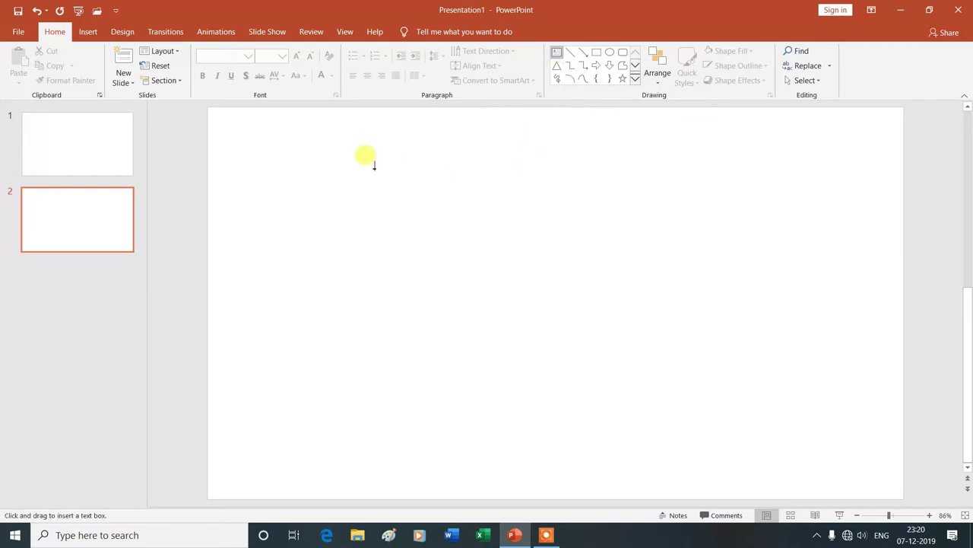
drag(355, 152, 749, 485)
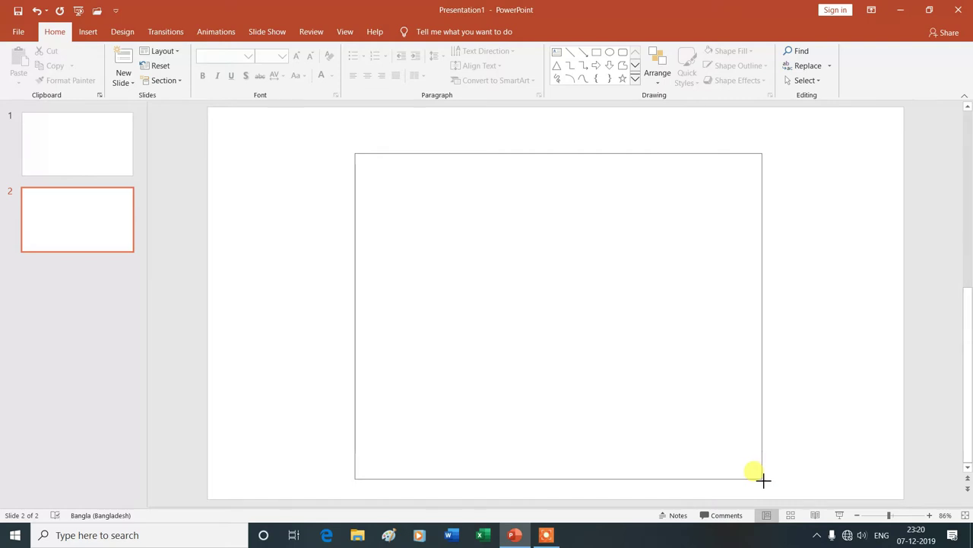
drag(749, 484, 762, 478)
- Widen the text box to both sides and begin typing =rand() inside it
click(763, 318)
drag(763, 317, 824, 317)
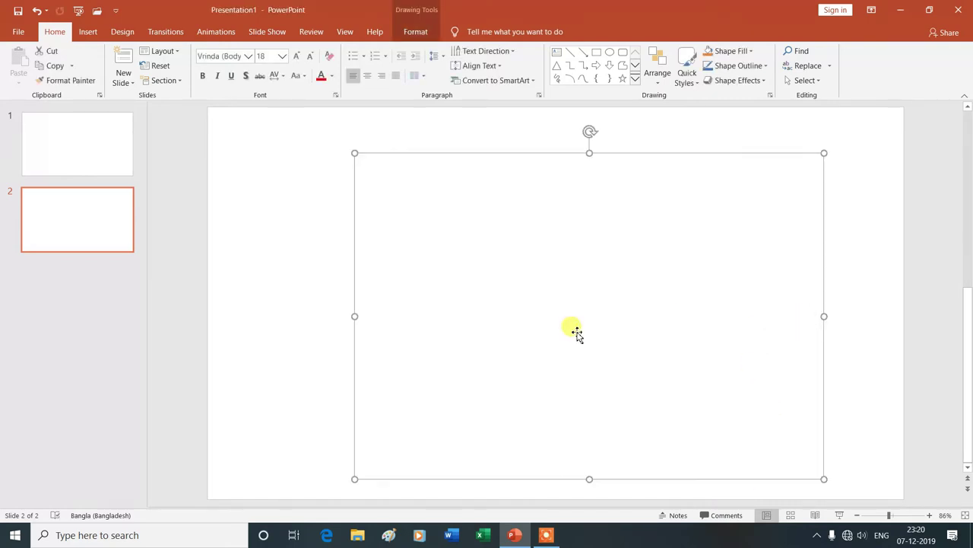
drag(349, 317, 268, 320)
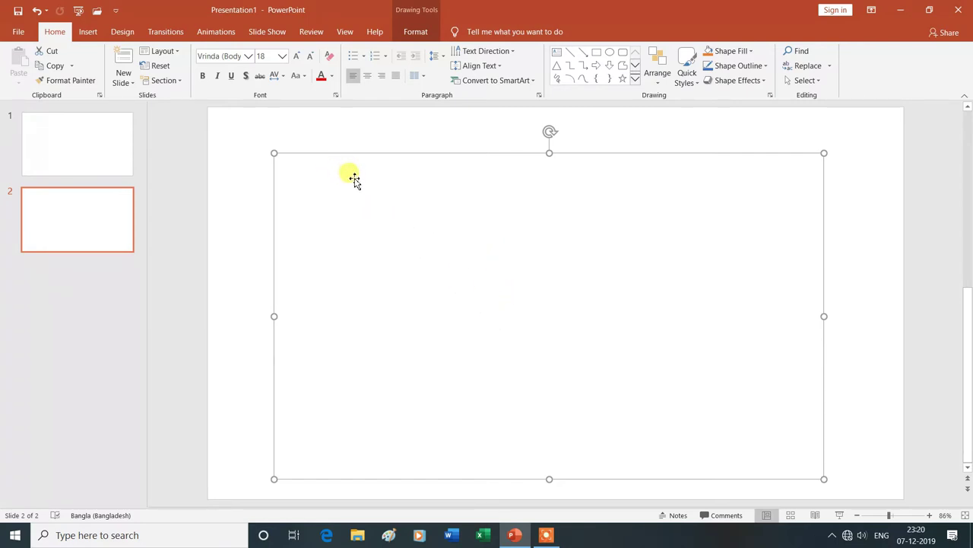
text(=rand)
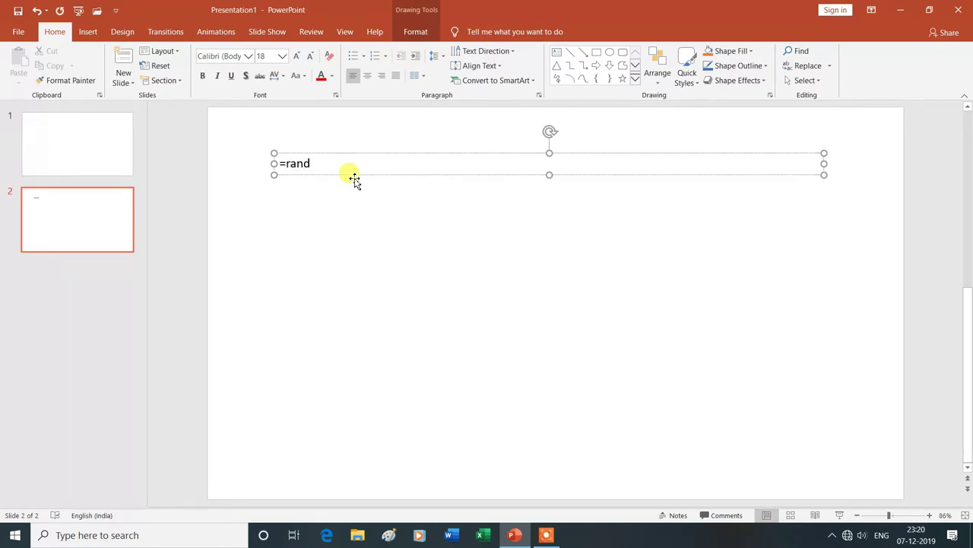
text(()
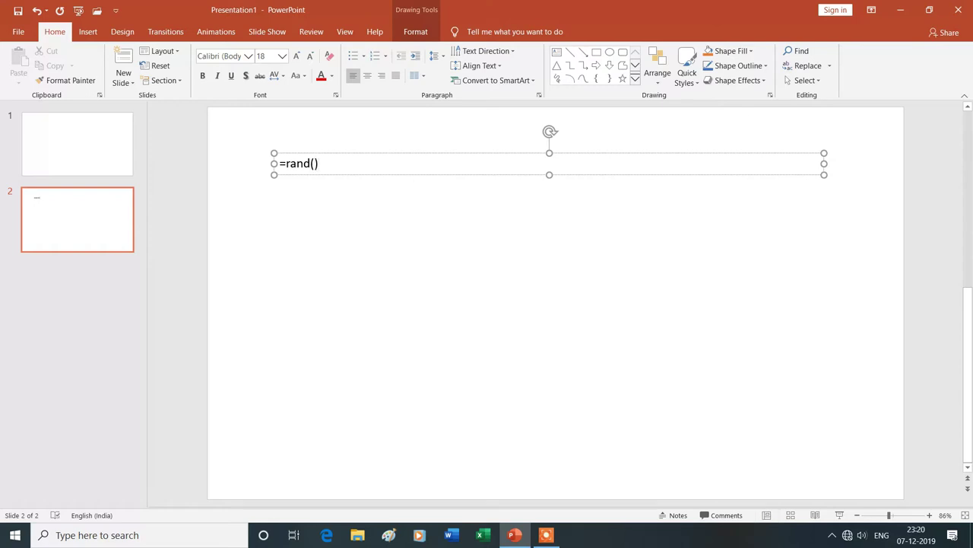
- Generate three sample paragraphs with =rand() and select the first paragraph
key(Return)
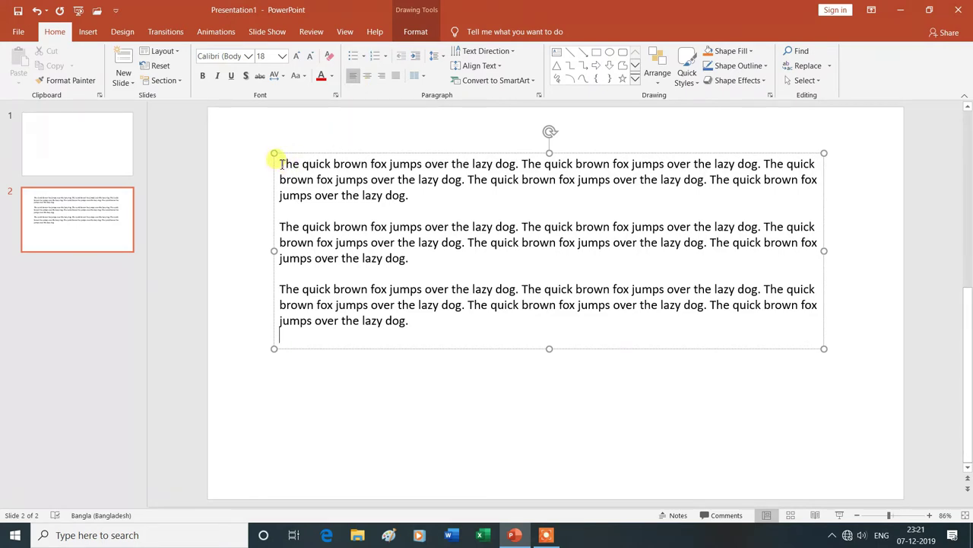
drag(281, 164, 413, 201)
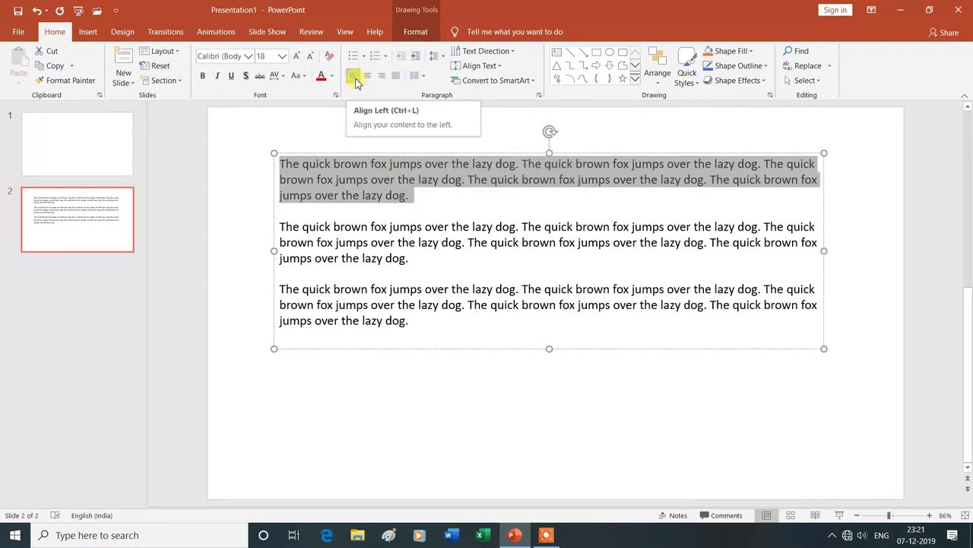
- Left-align the first paragraph and add an empty line after it
click(357, 81)
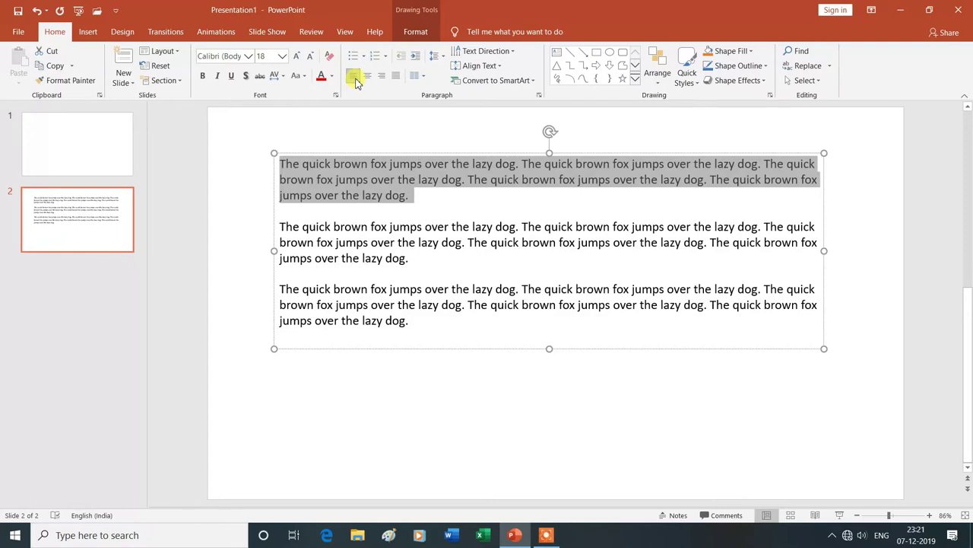
click(432, 210)
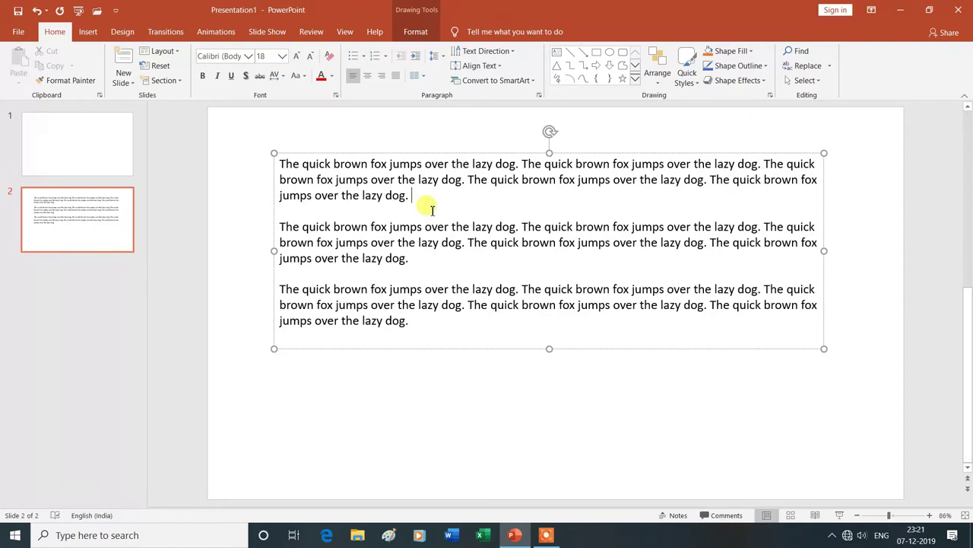
key(Return)
text(ysg)
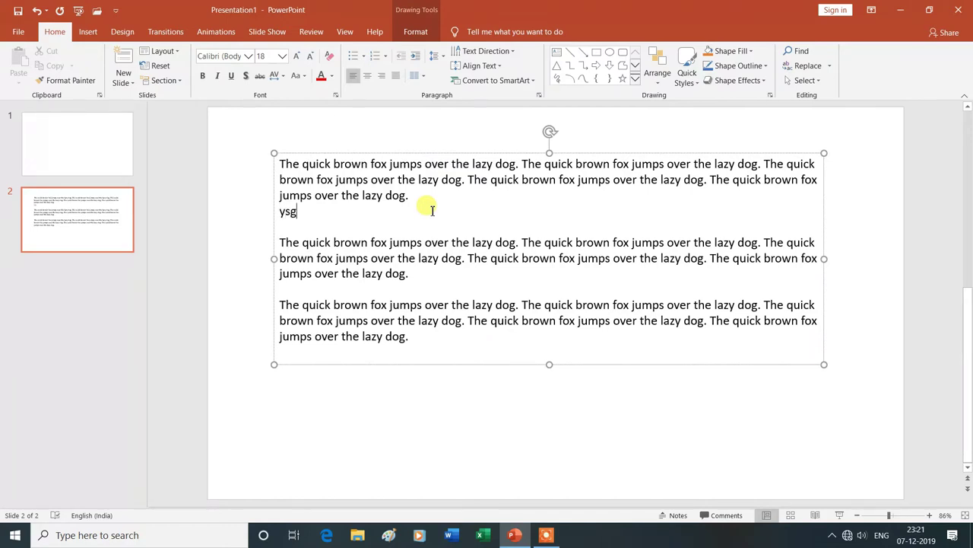
text(yan)
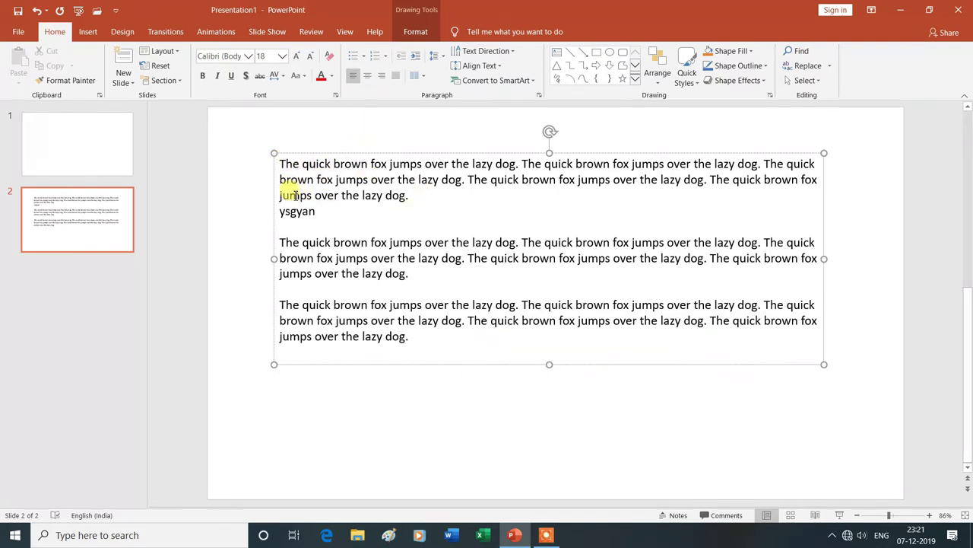
key(BackSpace)
key(BackSpace)
key(BackSpace)
drag(279, 162, 401, 199)
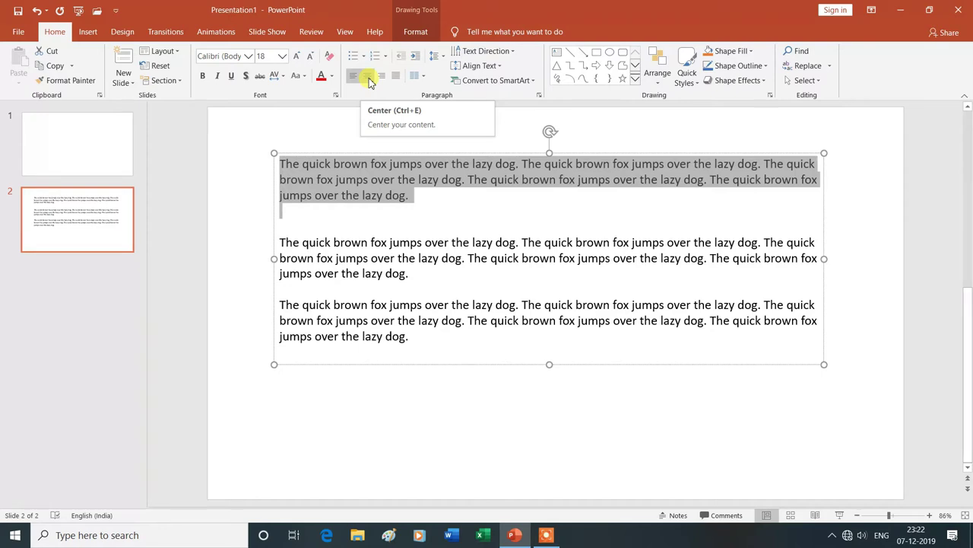
- Center the first paragraph and add a short 'ysgyan' line beneath it
click(368, 78)
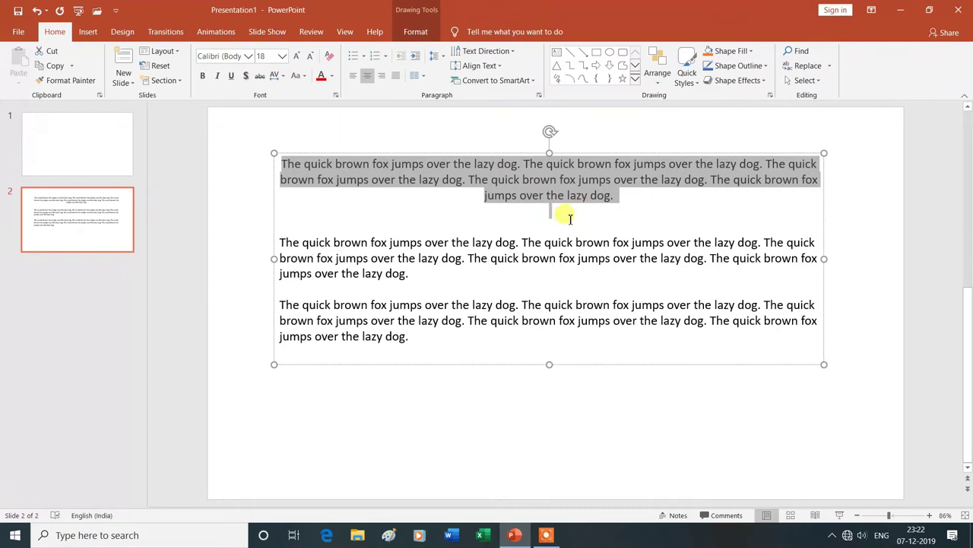
click(632, 199)
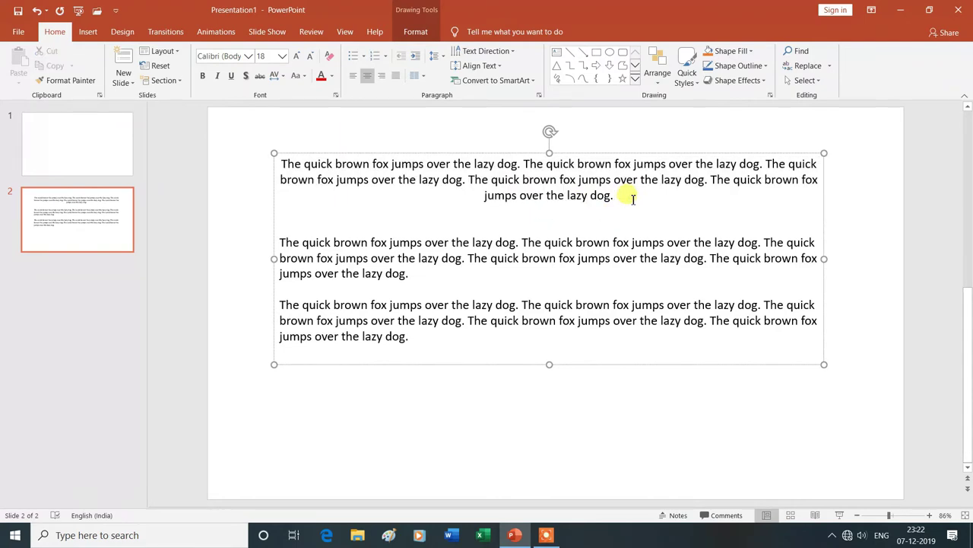
key(Return)
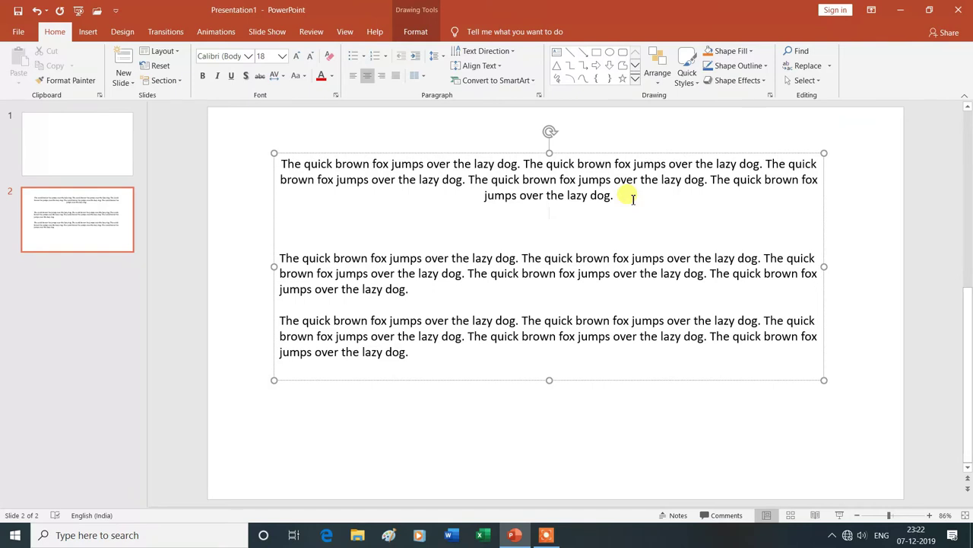
text(ysgyan)
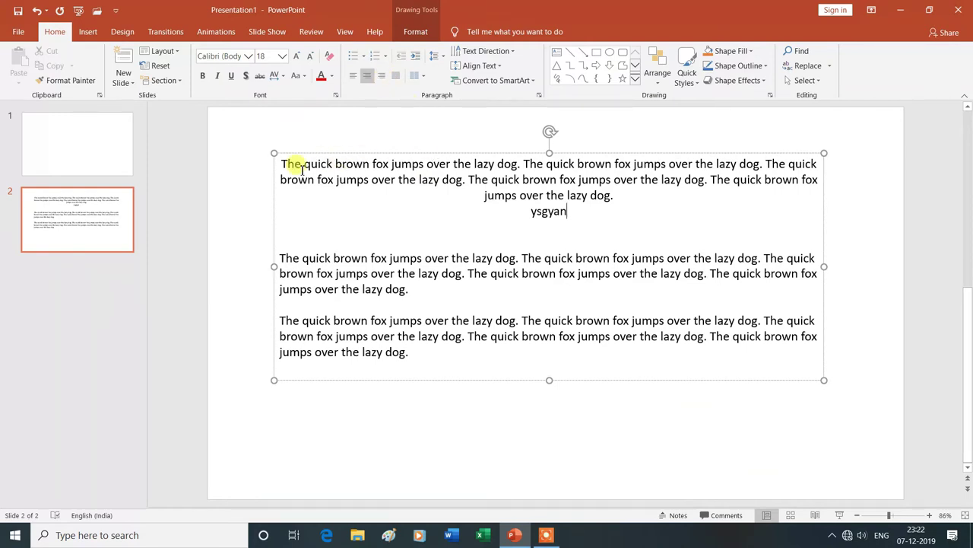
drag(274, 154, 567, 214)
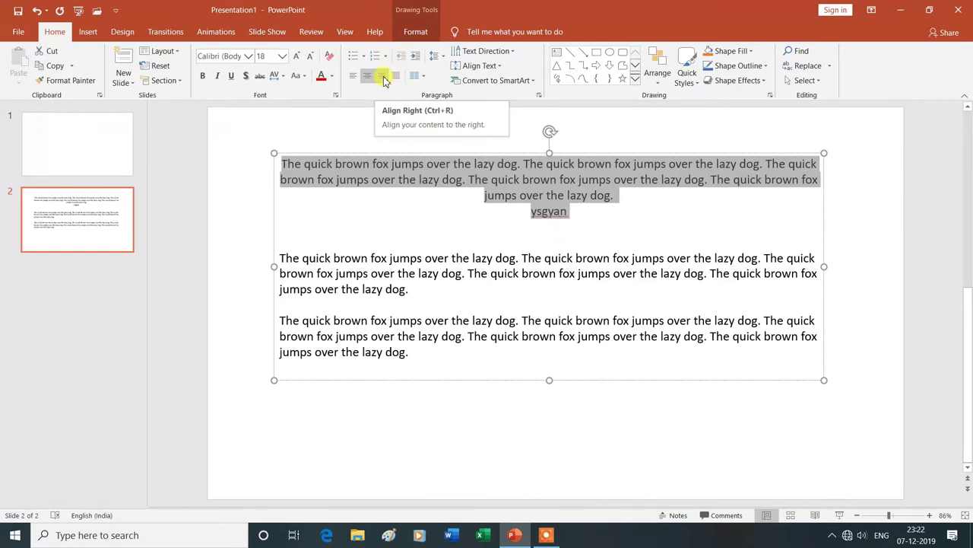
- Right-align the first paragraph, then justify it and deselect the text
click(382, 76)
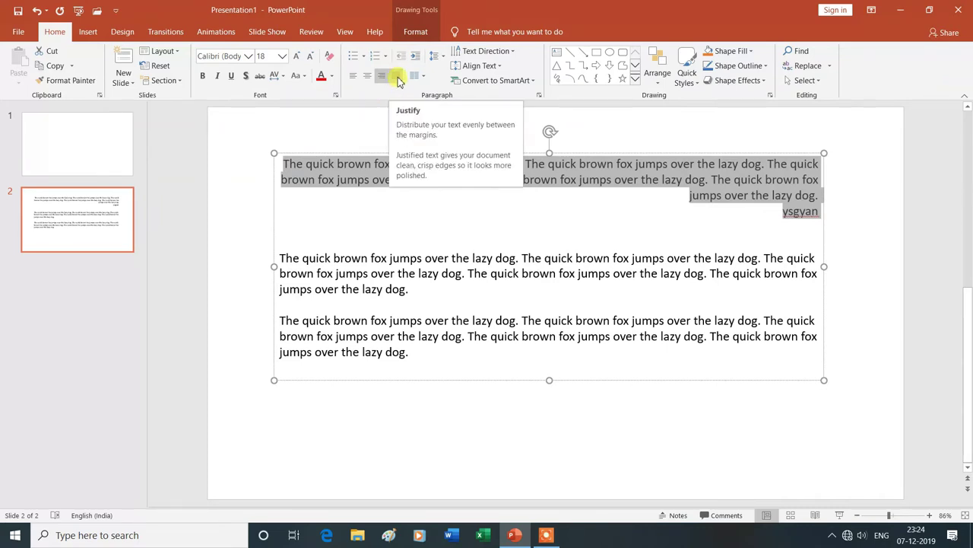
click(398, 79)
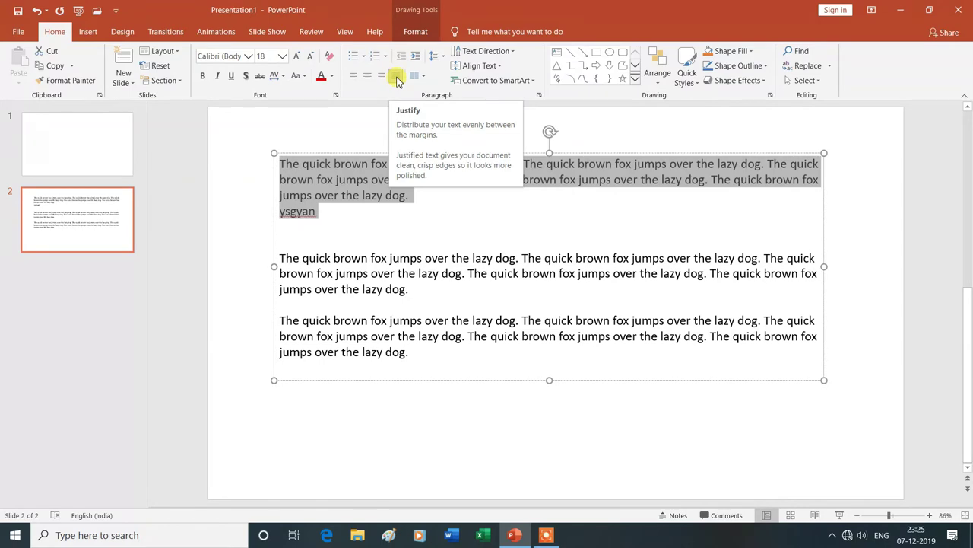
click(441, 211)
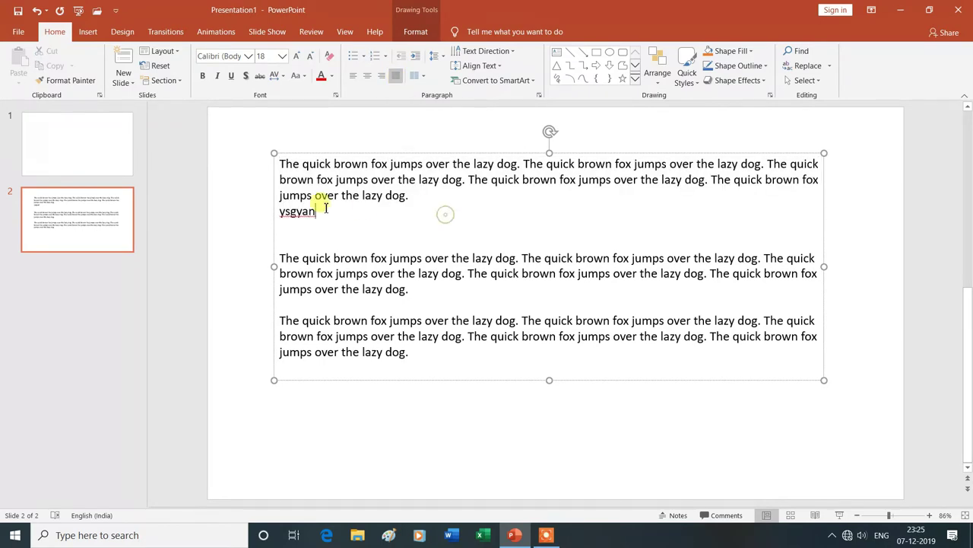
- Cycle all three paragraphs through left, center and right alignment, ending justified
drag(279, 162, 403, 352)
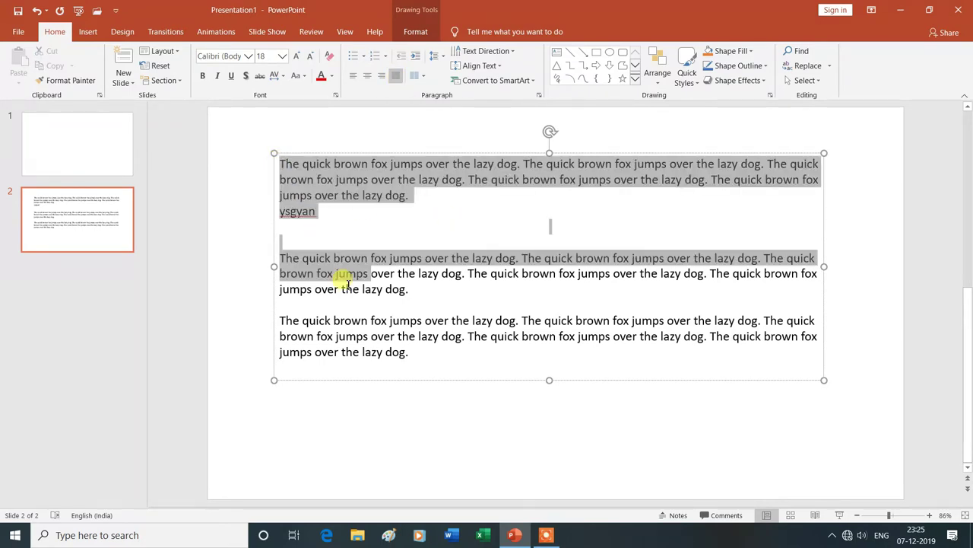
click(354, 78)
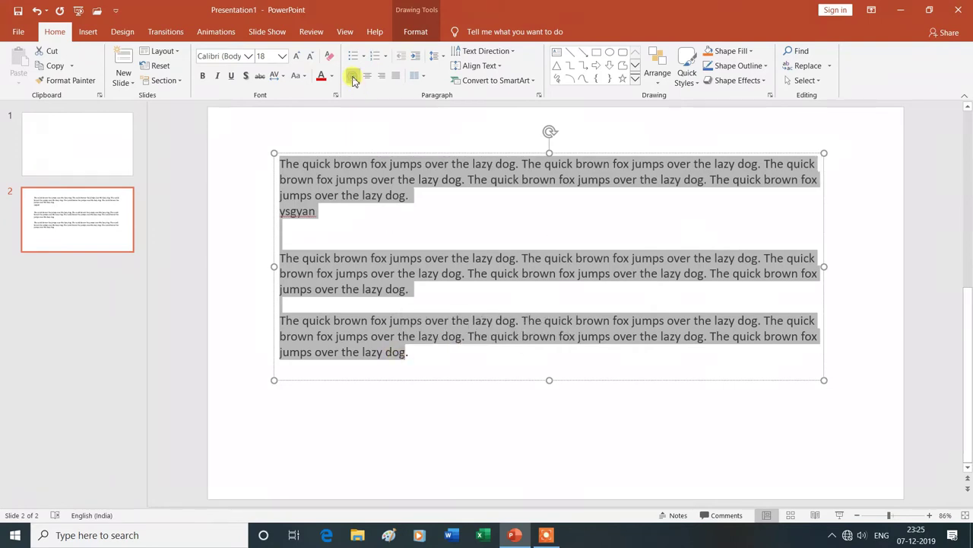
click(367, 78)
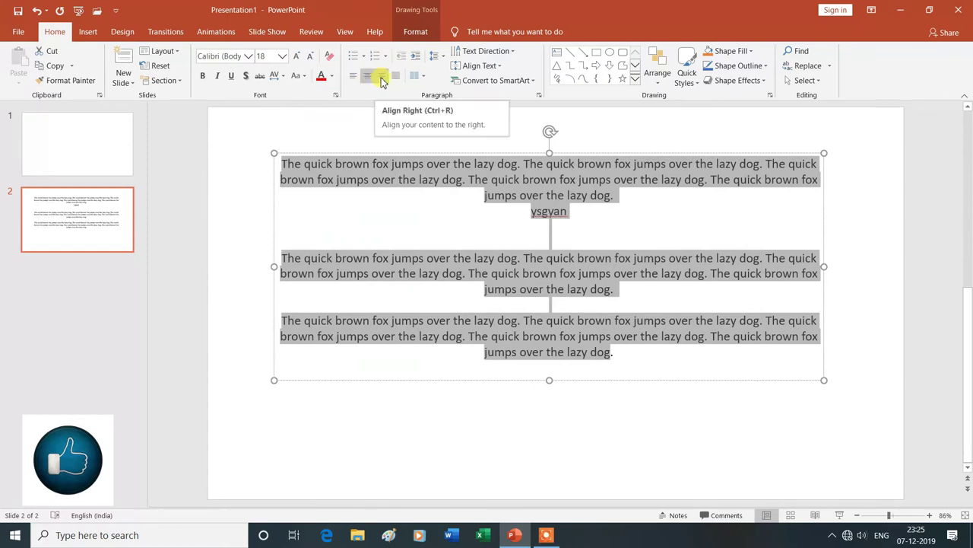
click(382, 78)
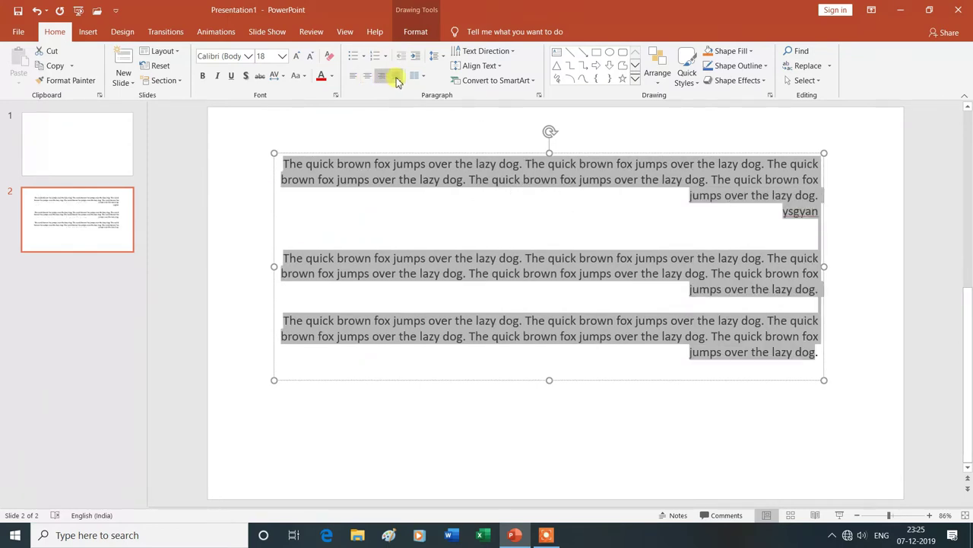
click(396, 78)
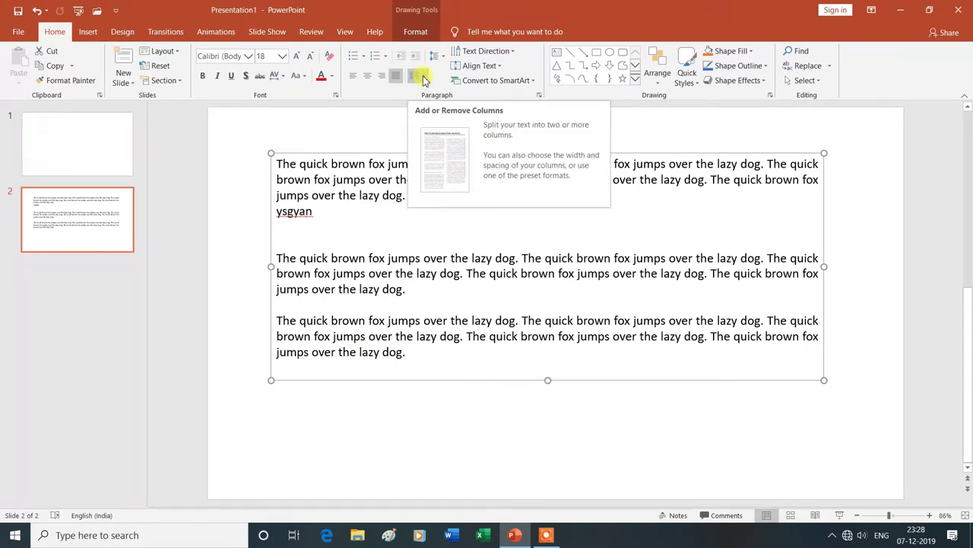
- Split the text into two columns, then return it to one column
click(423, 80)
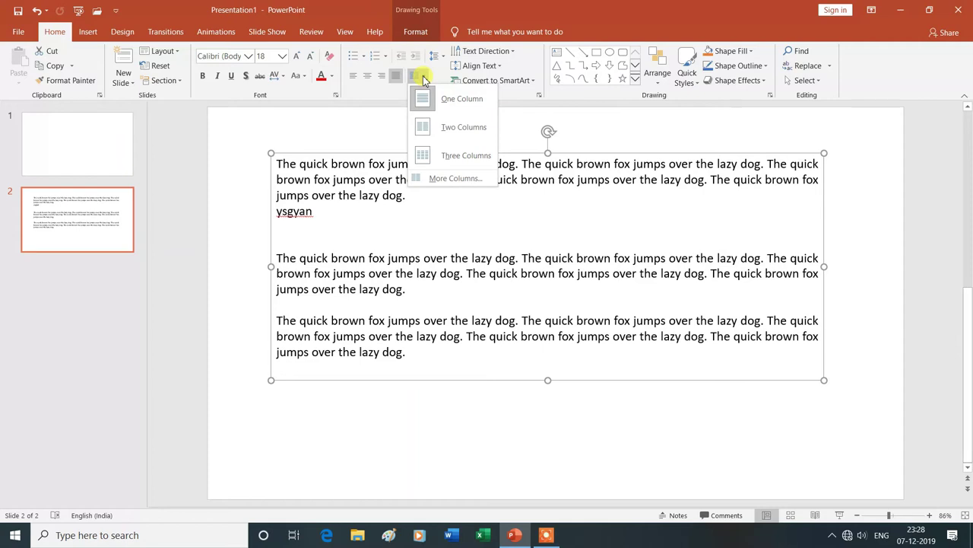
click(452, 129)
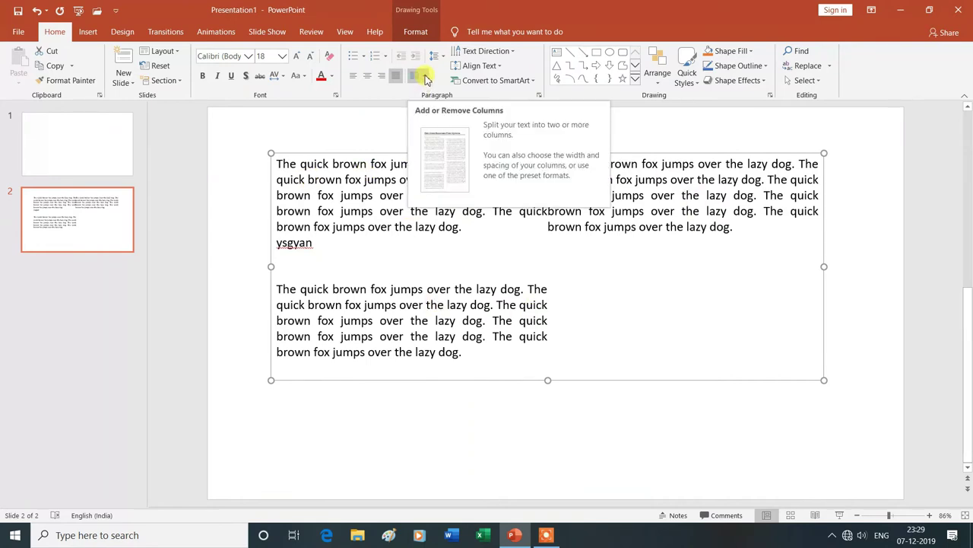
click(426, 79)
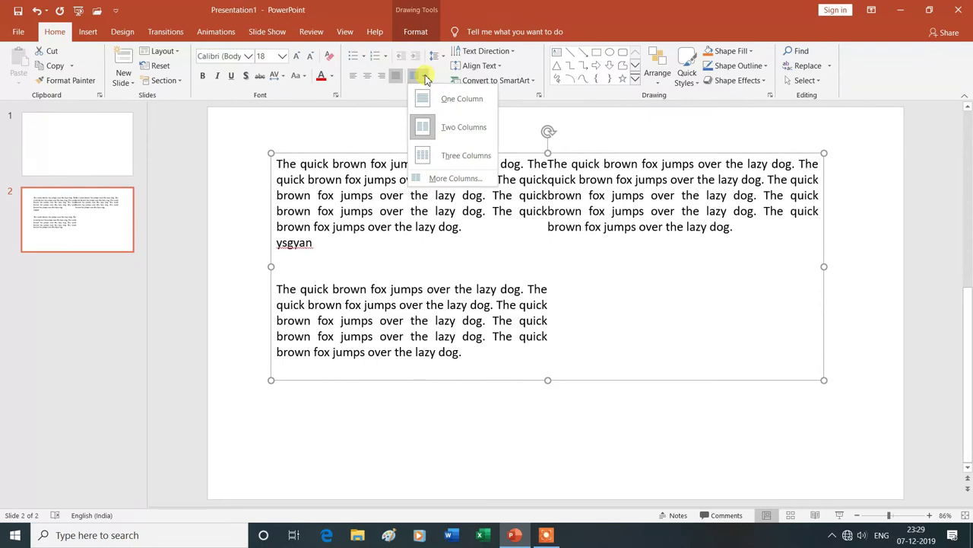
click(454, 103)
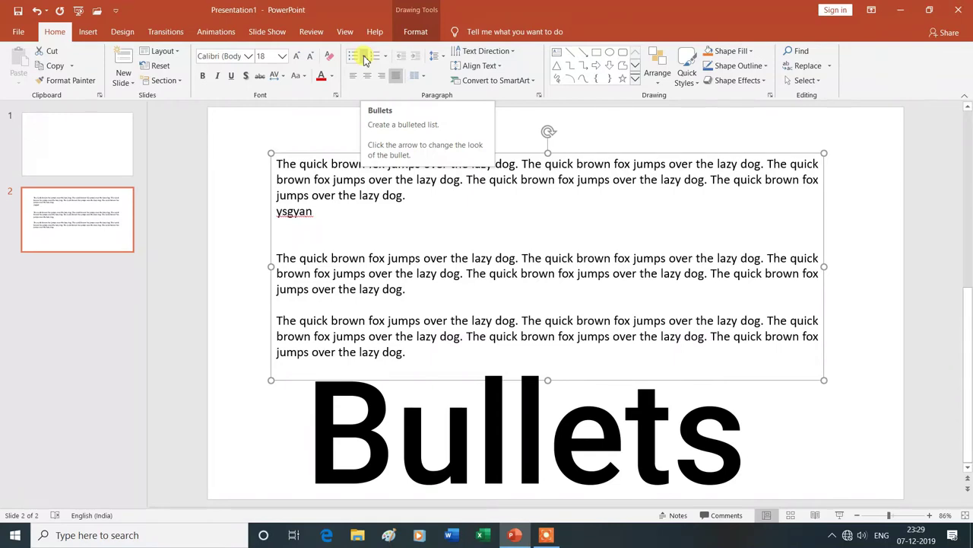
- Give all paragraphs star bullets, then switch them to arrow bullets
click(373, 239)
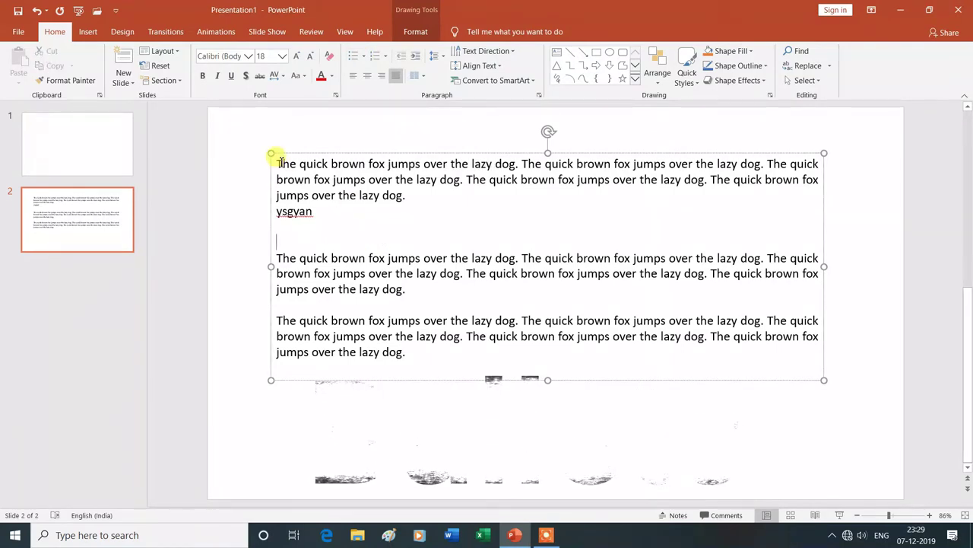
drag(279, 163, 407, 354)
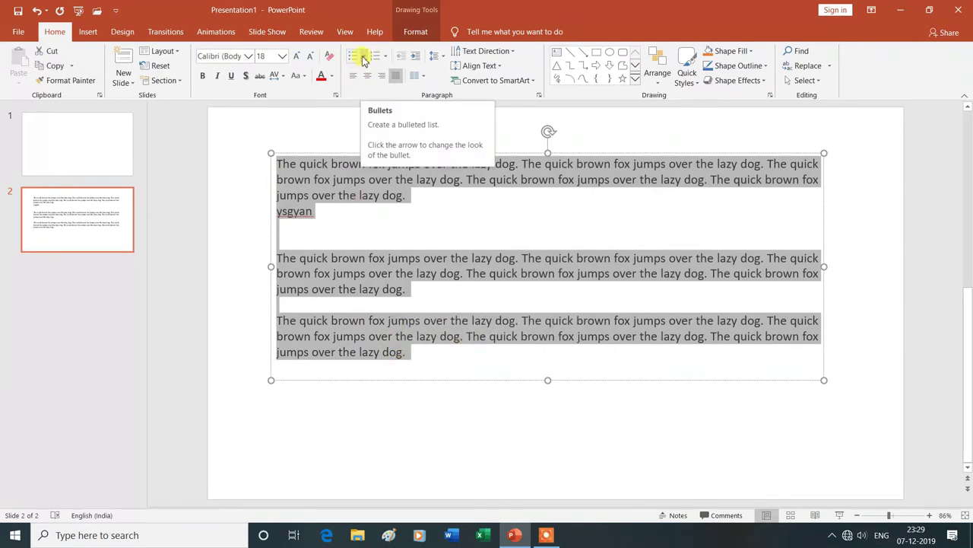
click(363, 59)
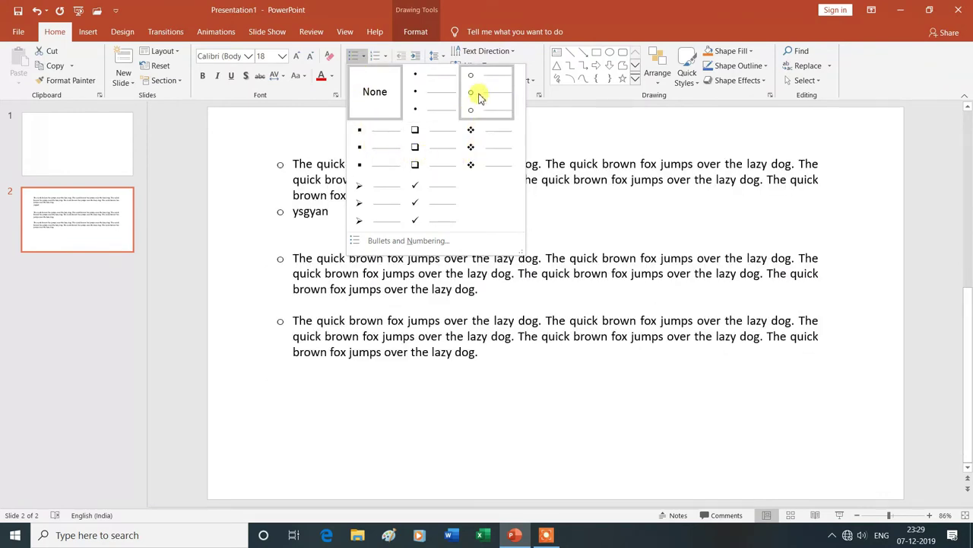
click(480, 144)
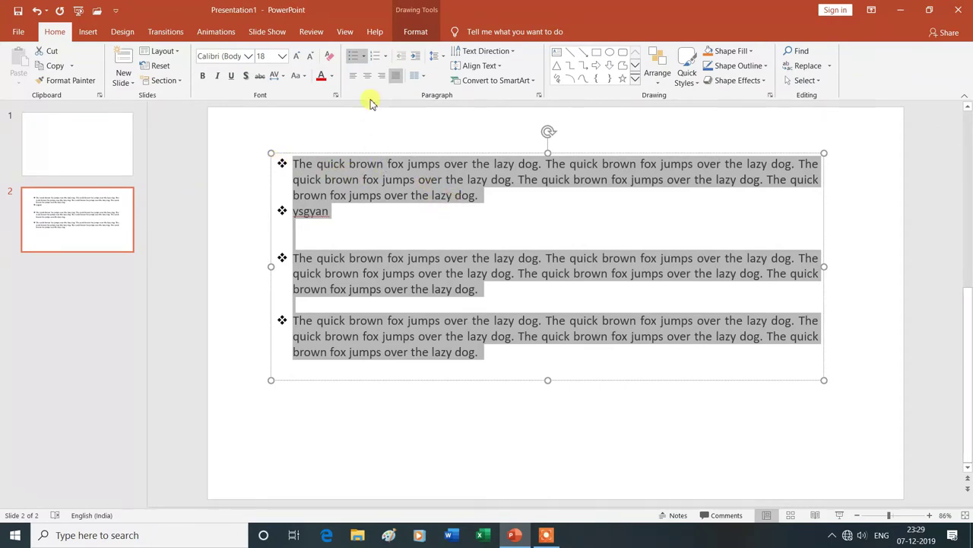
click(362, 58)
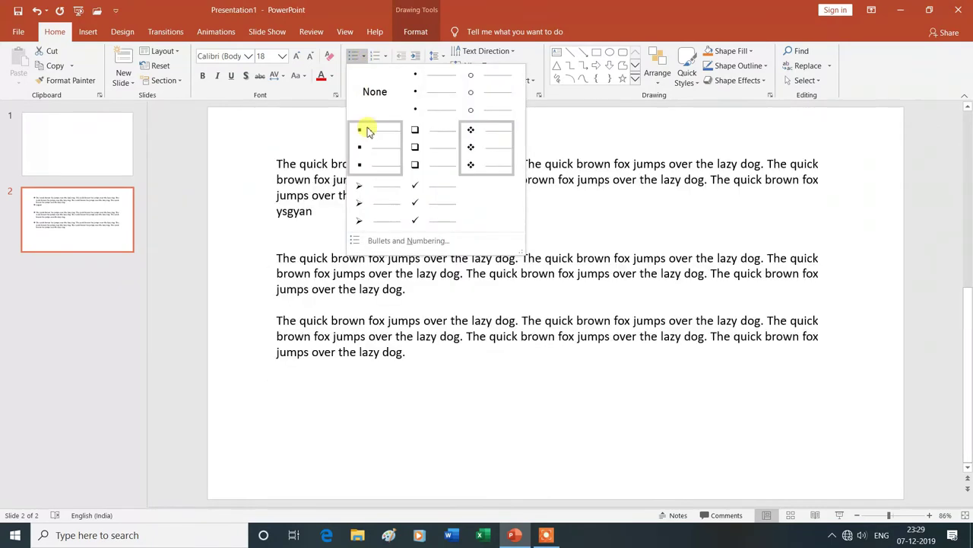
click(367, 203)
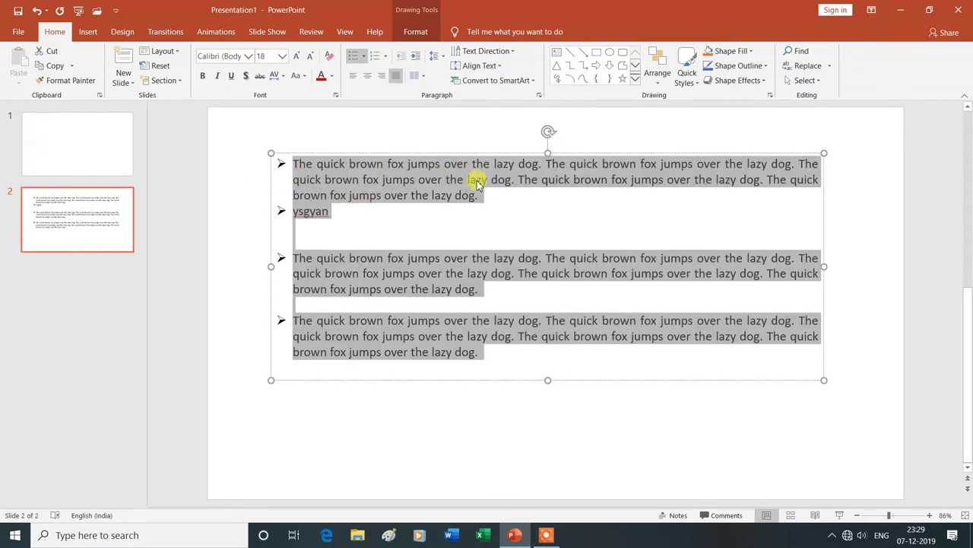
click(363, 119)
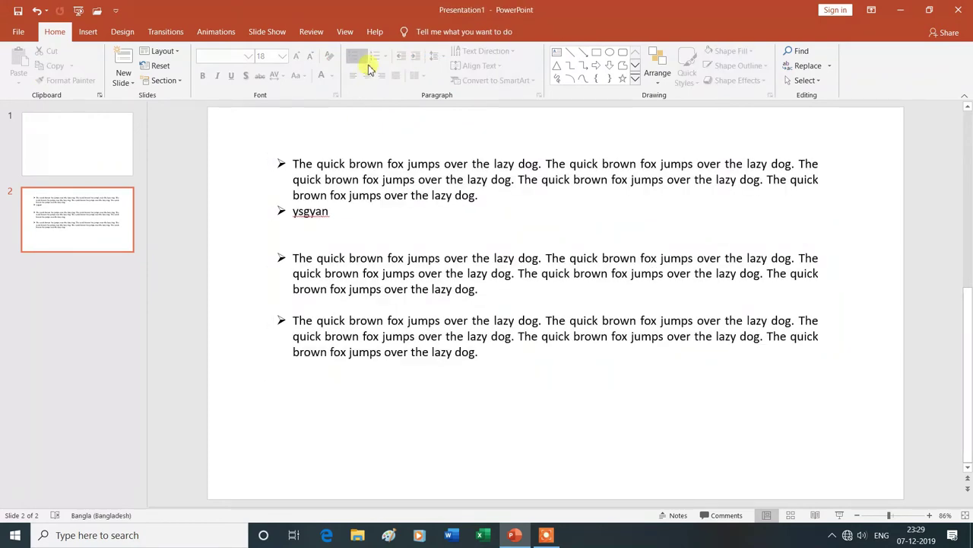
drag(288, 163, 448, 367)
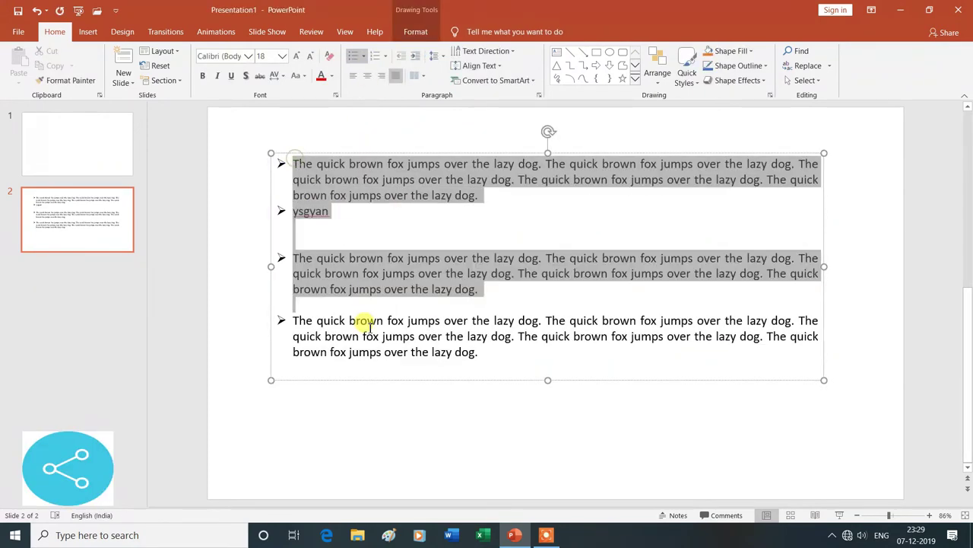
- In Bullets and Numbering, set bullet size to 126% and colour to Light Blue
click(369, 58)
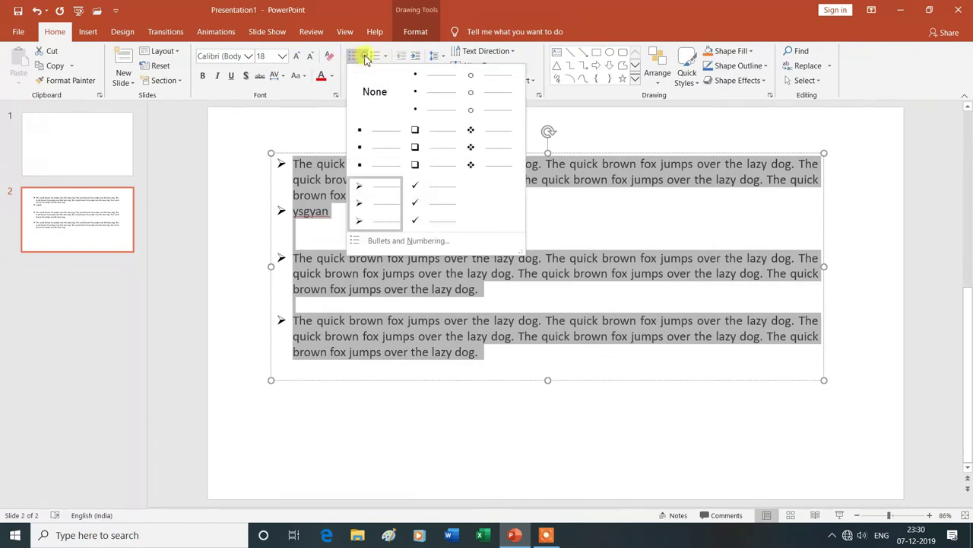
click(394, 242)
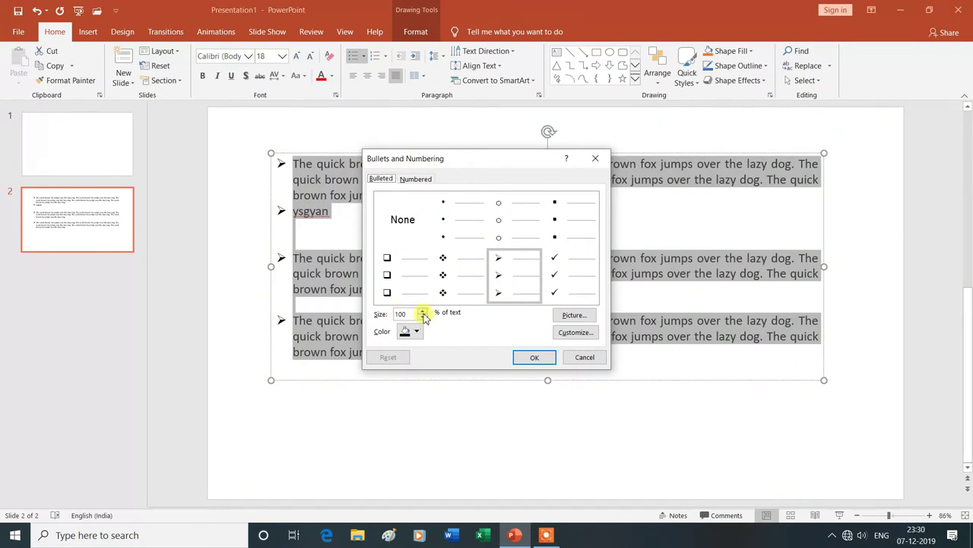
click(424, 312)
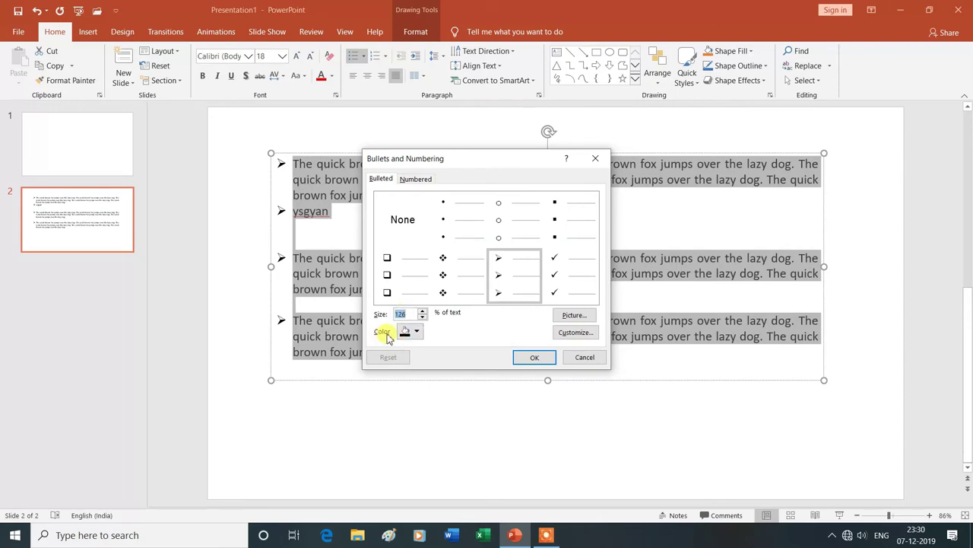
click(417, 333)
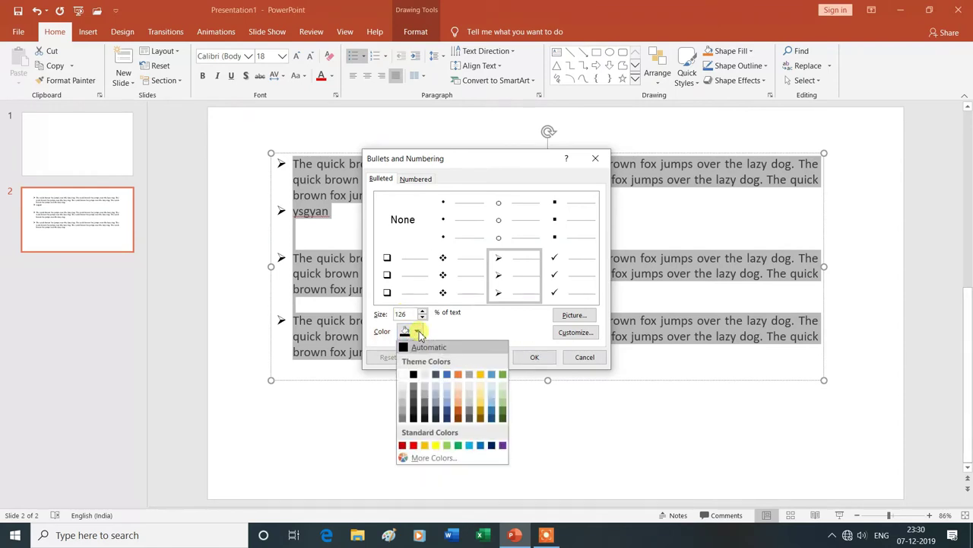
click(471, 446)
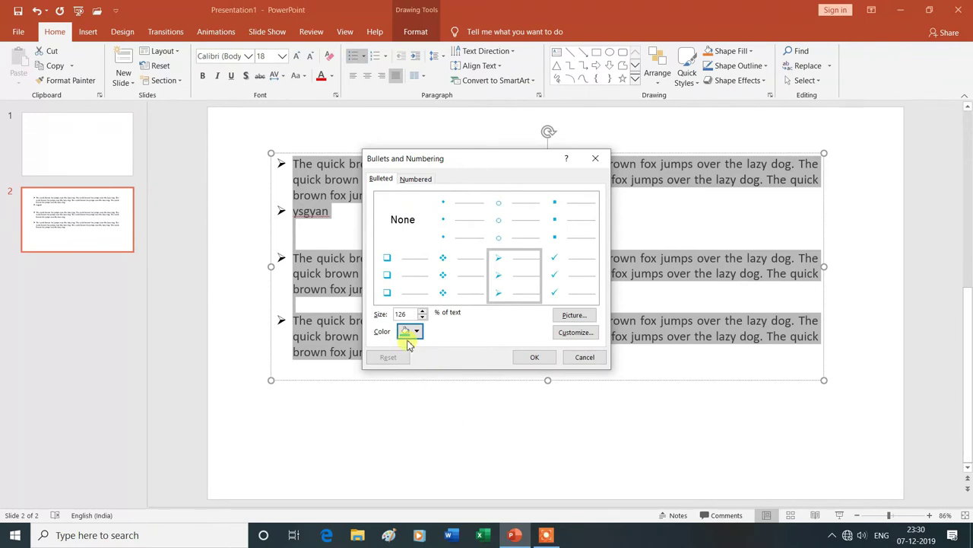
click(541, 359)
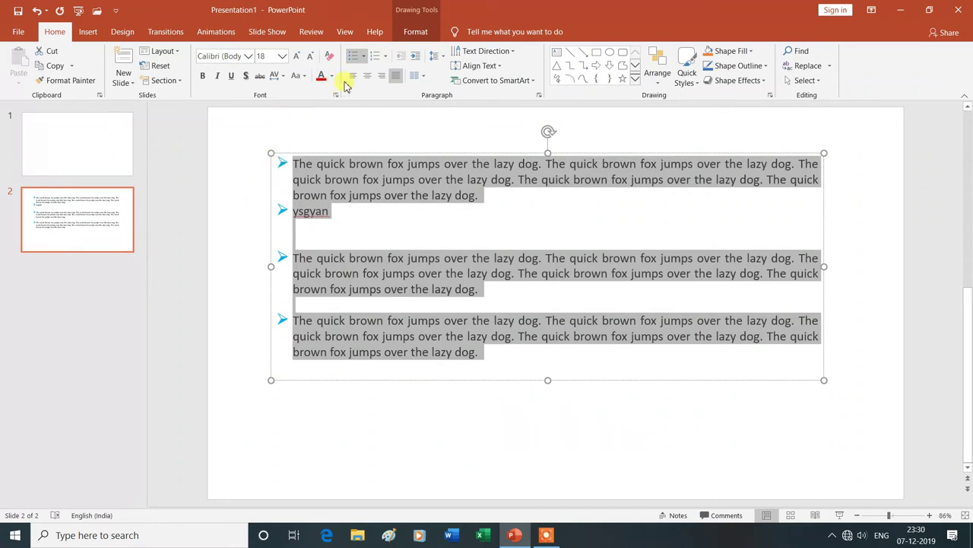
- Replace the arrow bullets with picture bullets using the image on the Desktop
click(364, 56)
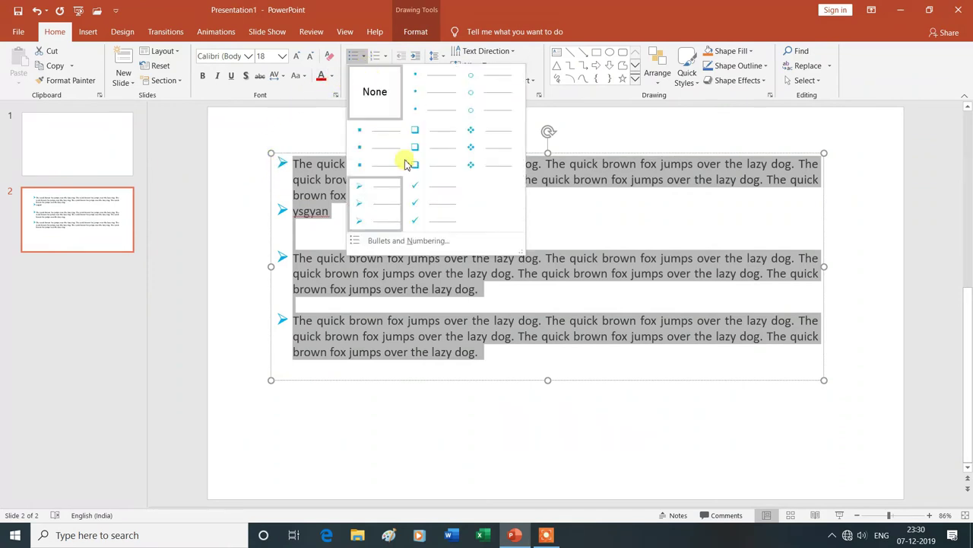
click(413, 240)
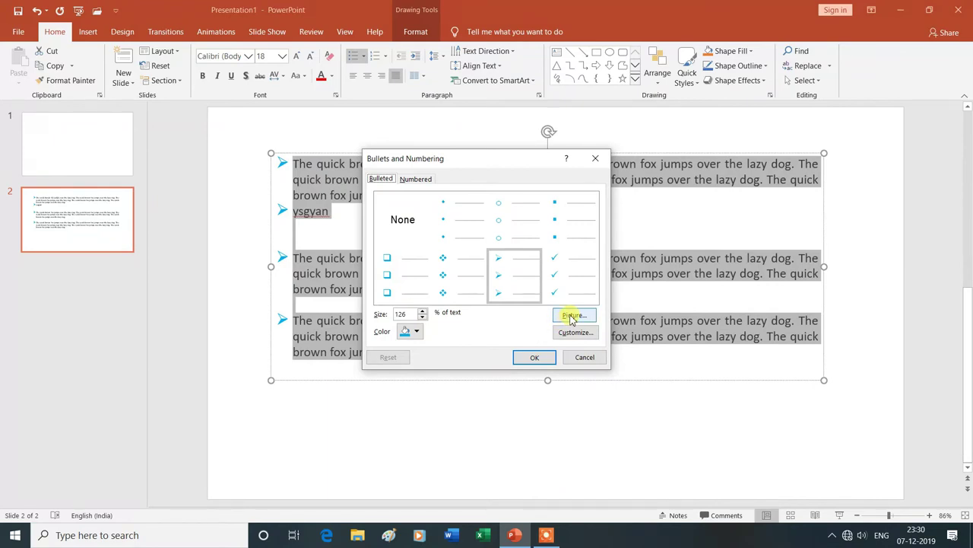
click(571, 318)
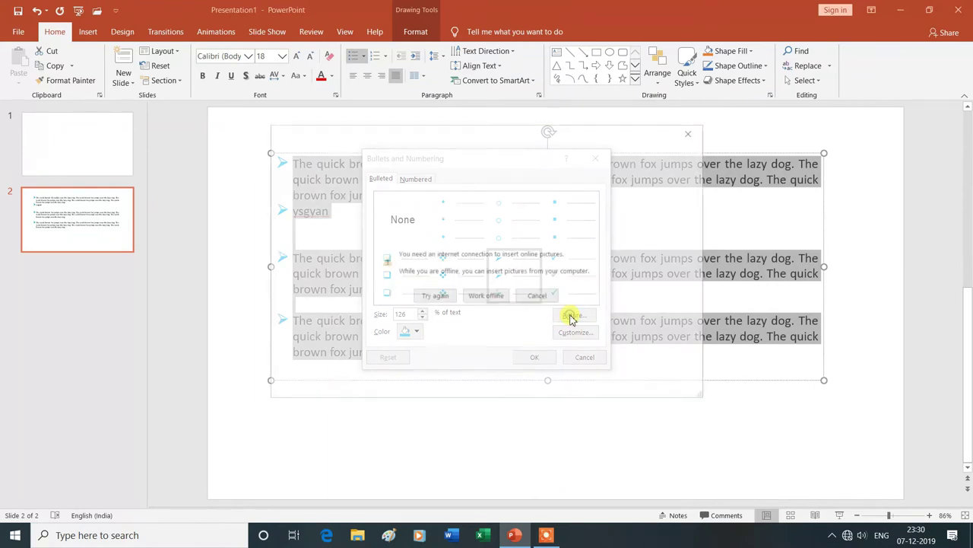
click(484, 299)
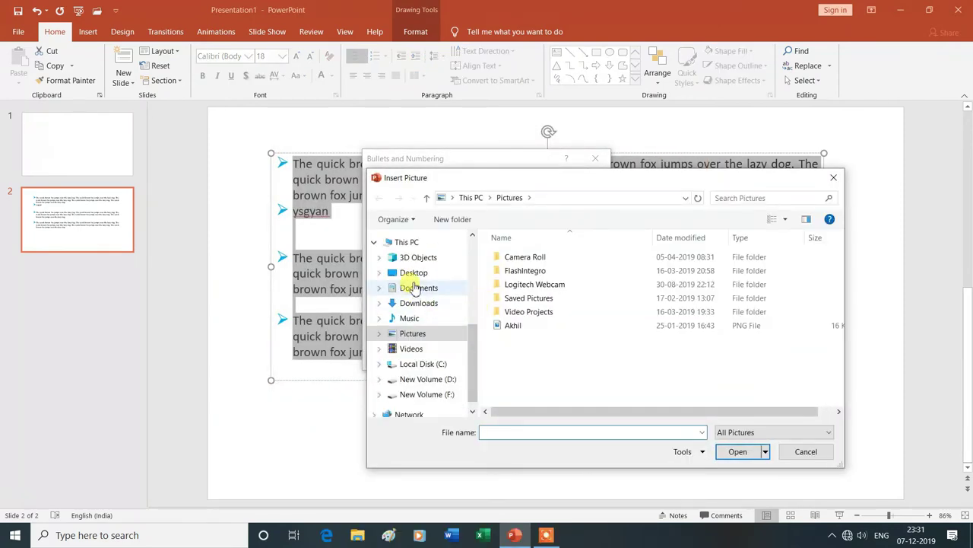
click(414, 272)
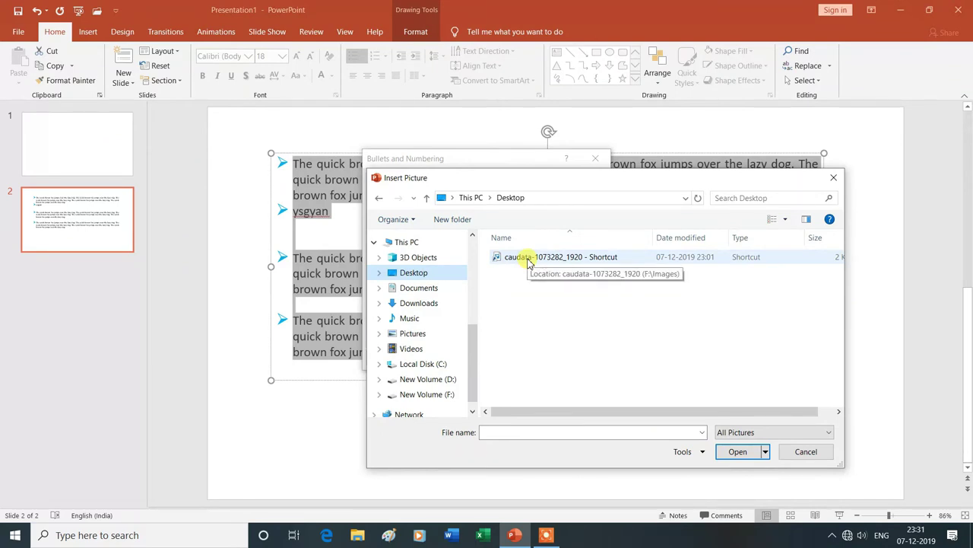
double_click(529, 259)
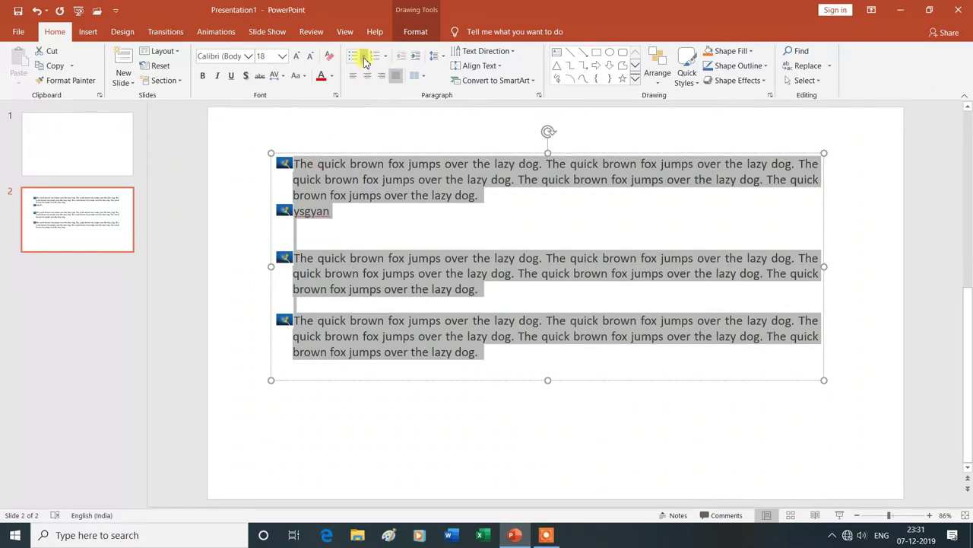
click(363, 58)
- Remove the picture bullets and select all the text in the box
click(371, 83)
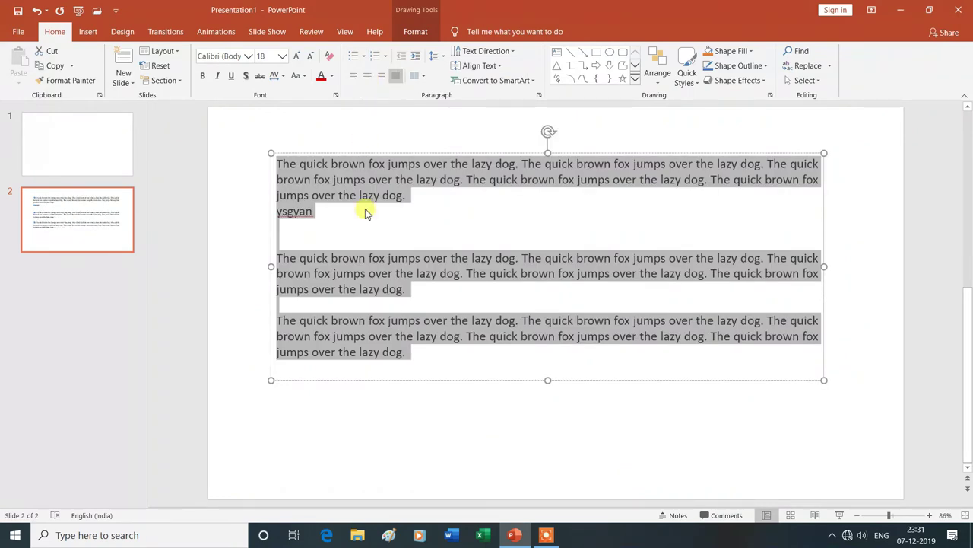
click(395, 234)
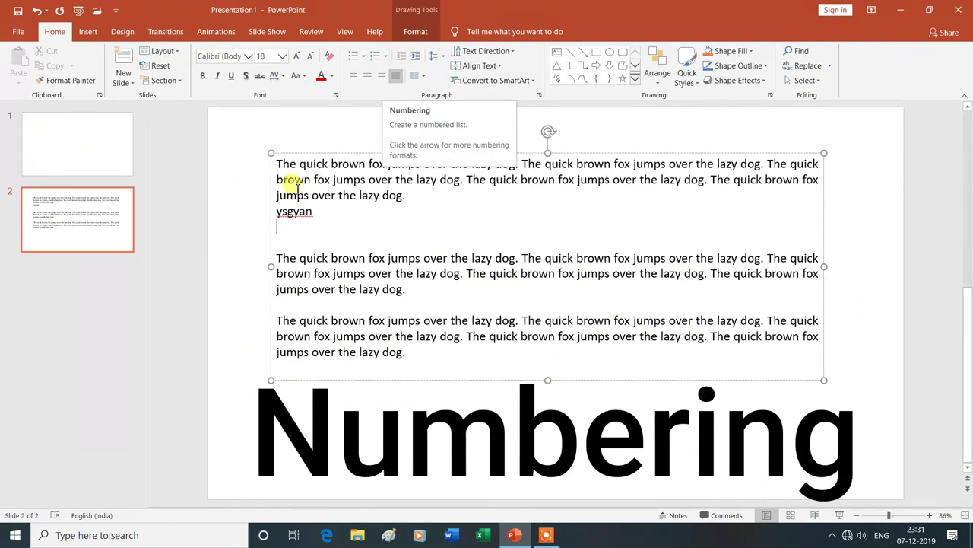
drag(279, 162, 411, 357)
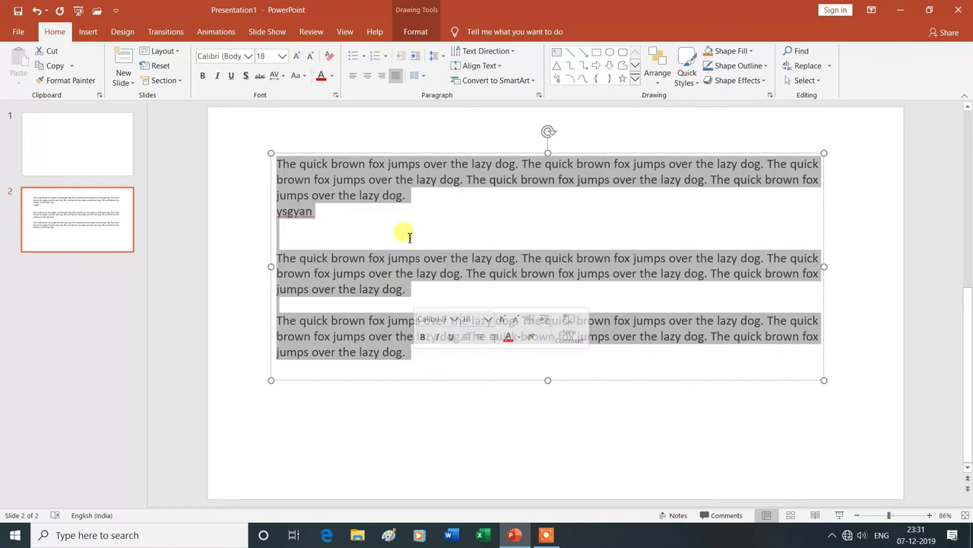
- Try 1. 2. 3., A. B. C. and i. ii. iii. numbering, settling on 1. 2. 3
click(386, 58)
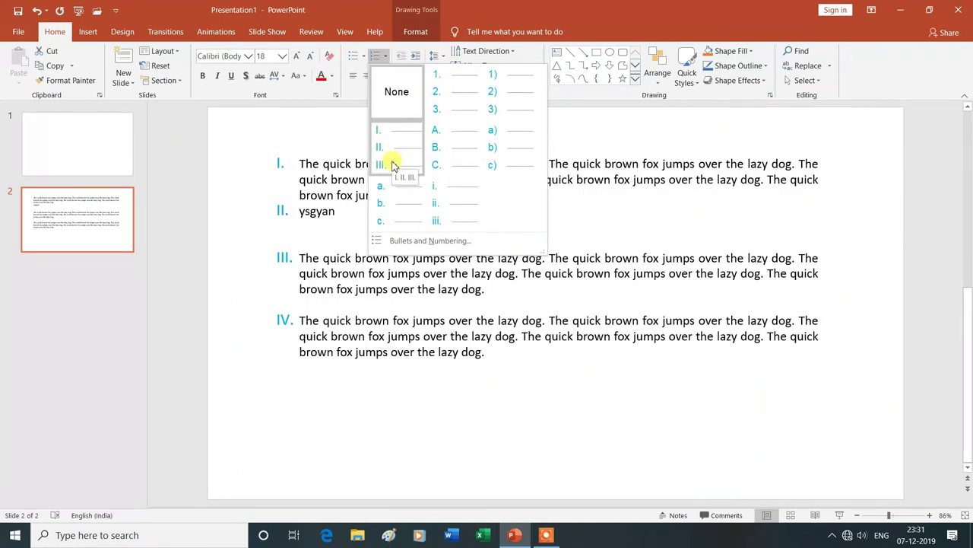
click(448, 97)
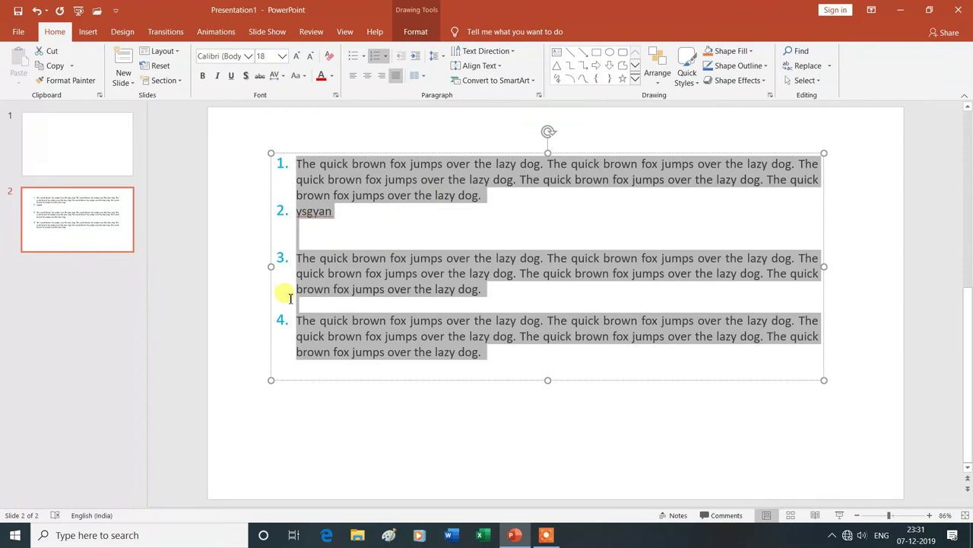
click(387, 57)
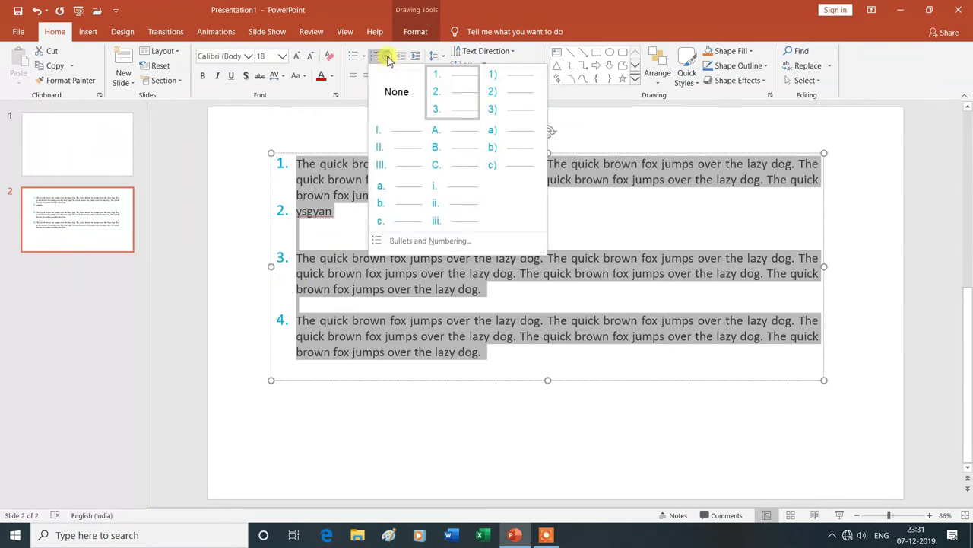
click(441, 146)
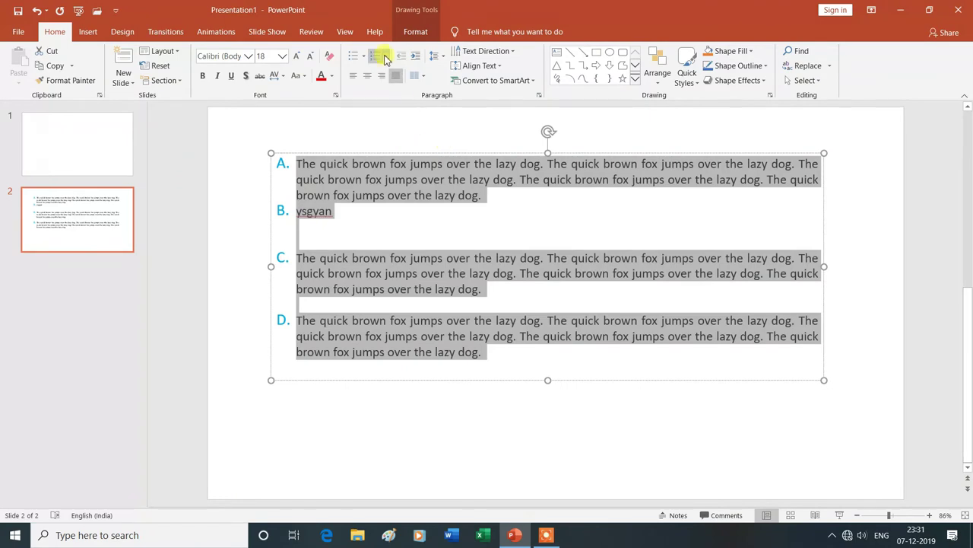
click(386, 58)
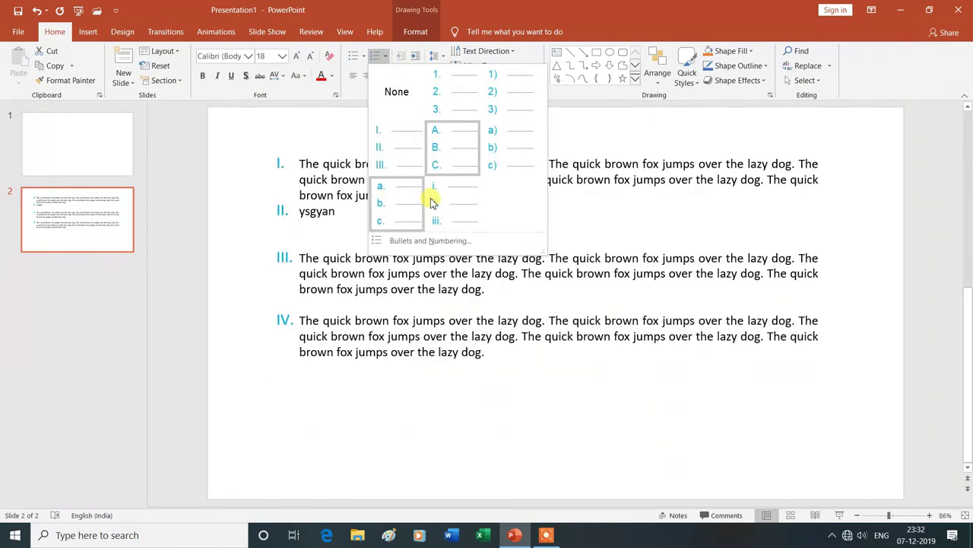
click(438, 204)
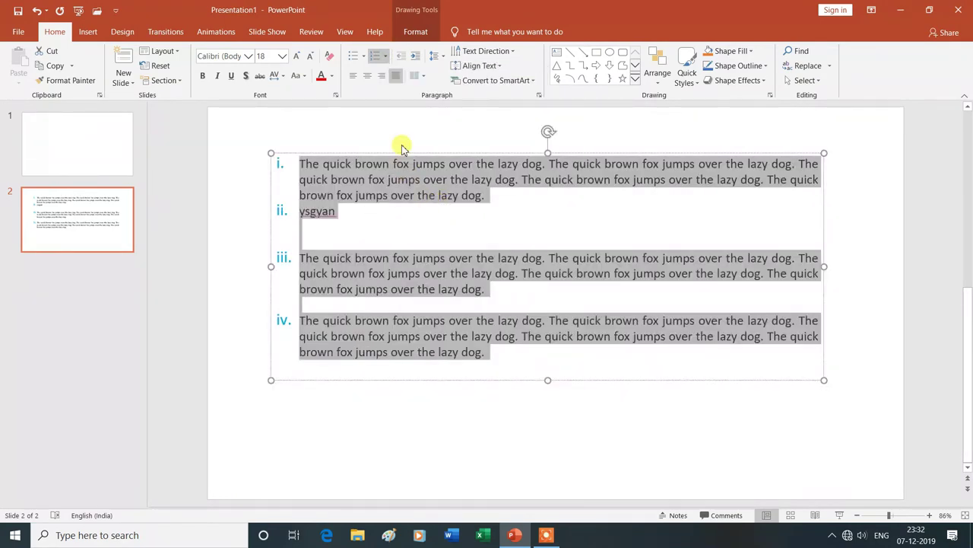
click(386, 58)
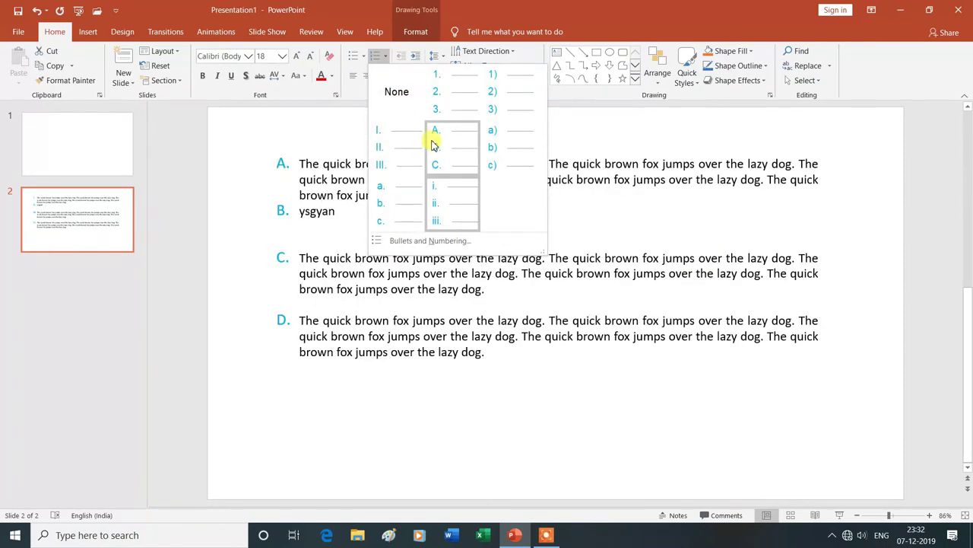
click(444, 106)
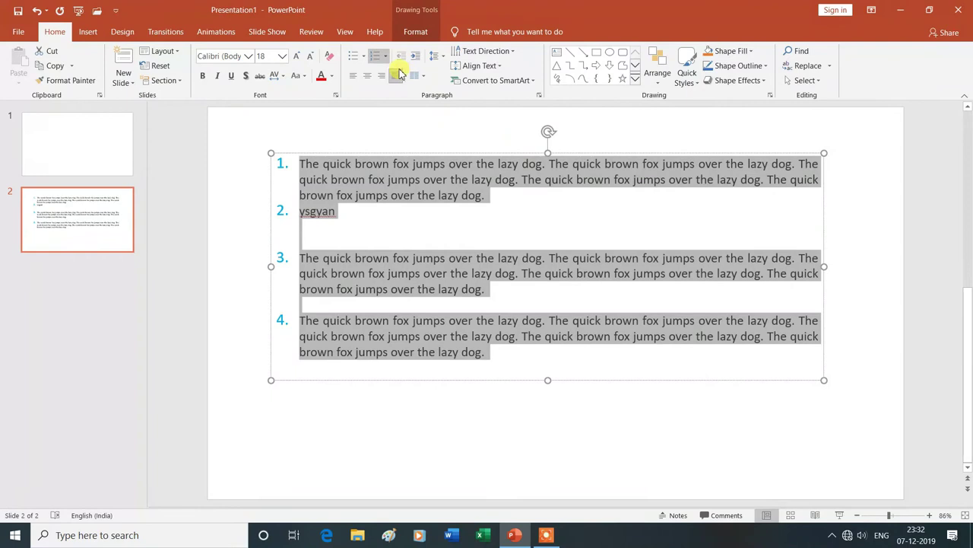
click(386, 60)
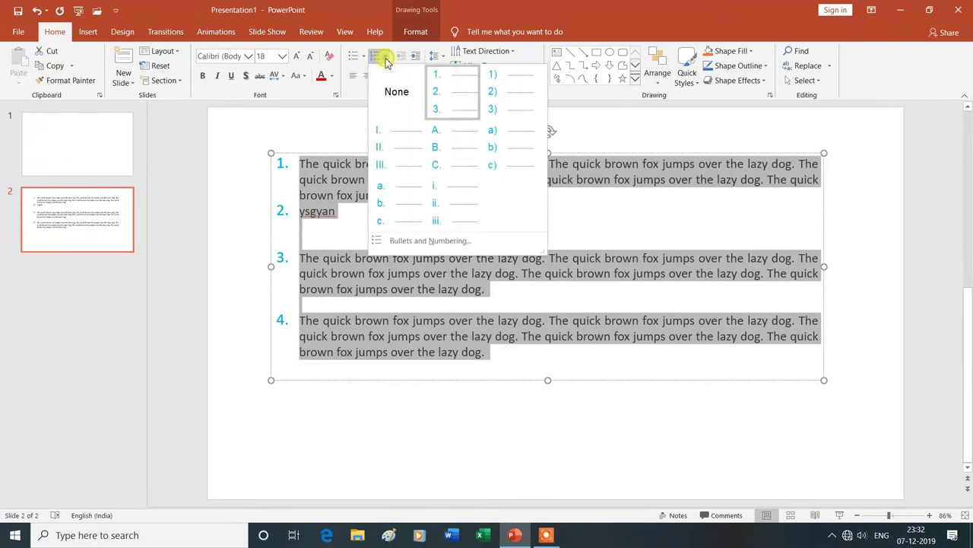
- Colour the list numbers purple through Bullets and Numbering
click(425, 242)
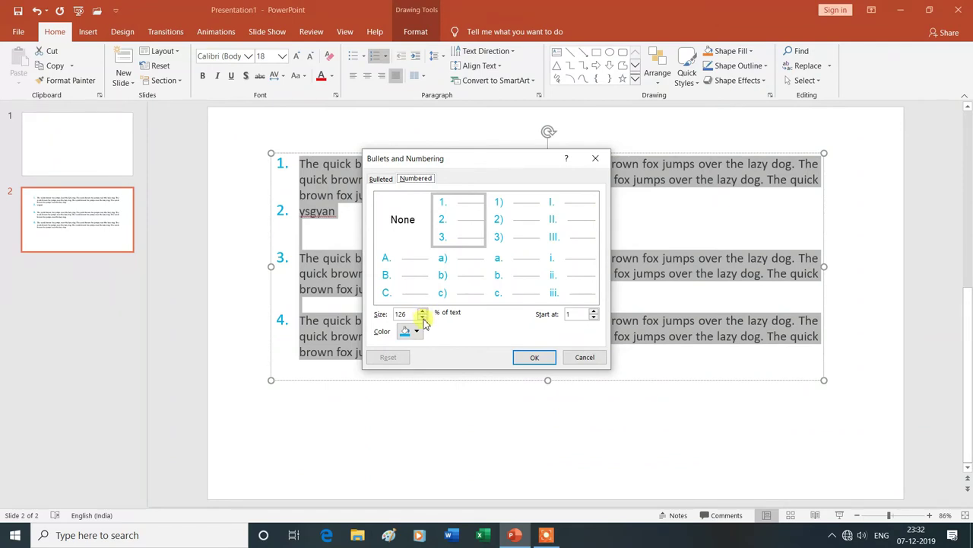
click(417, 333)
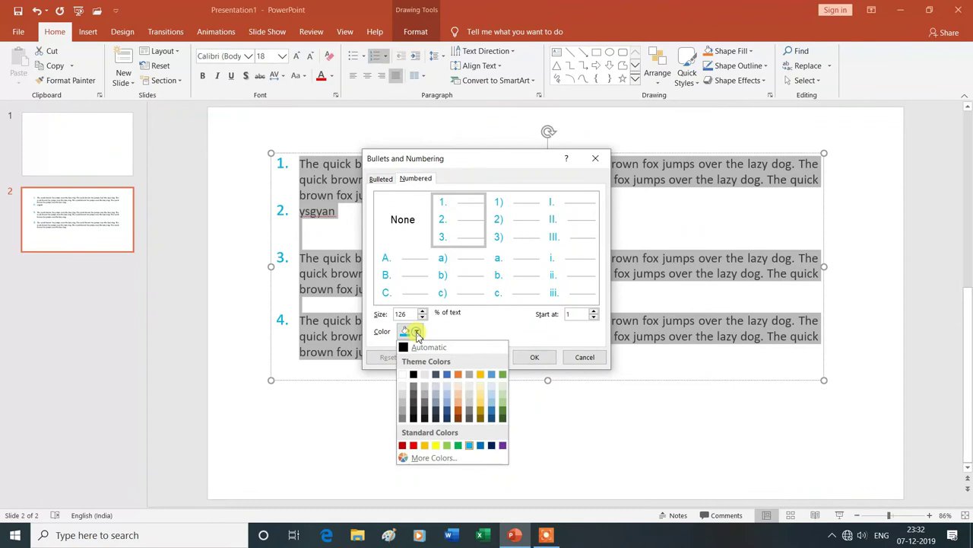
click(502, 445)
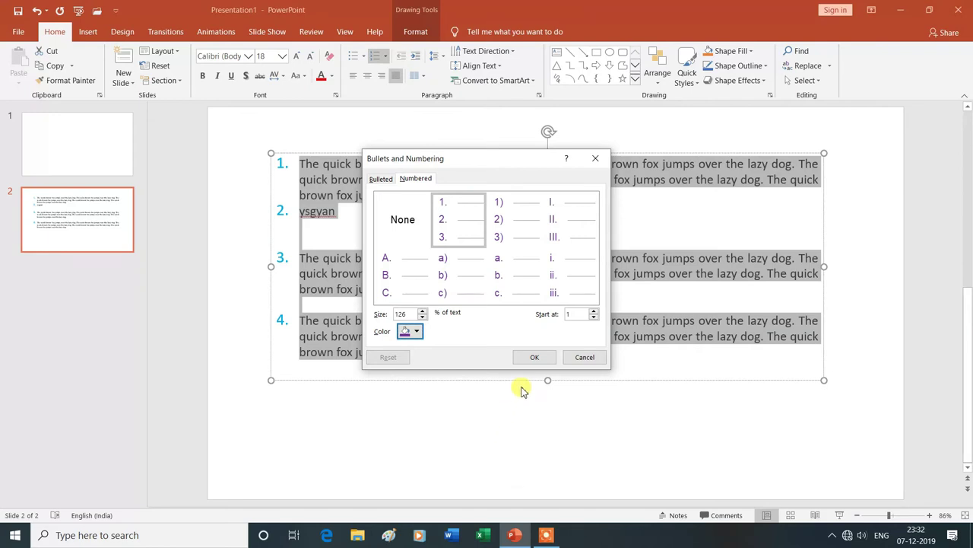
click(535, 357)
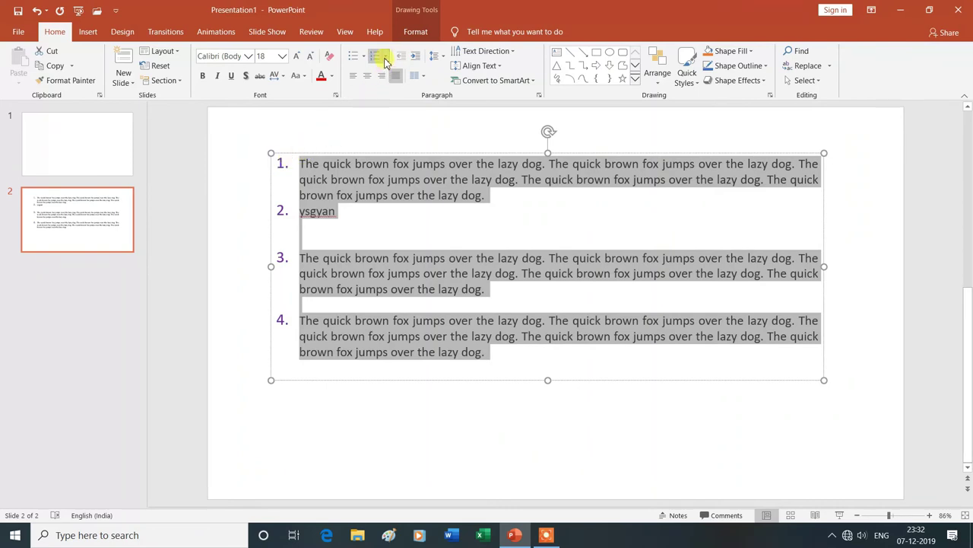
- Restart the numbered list at 4, then set numbering to None for all paragraphs
click(385, 58)
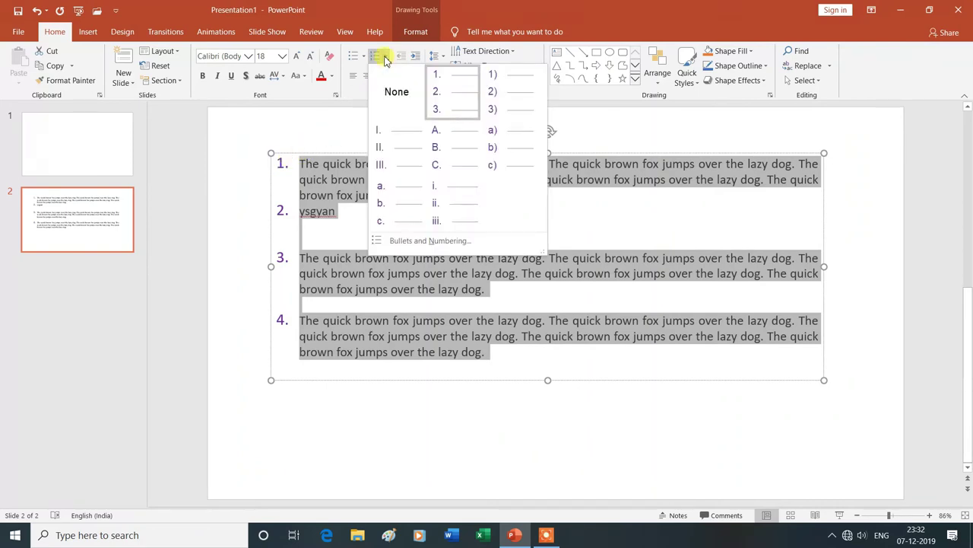
click(438, 243)
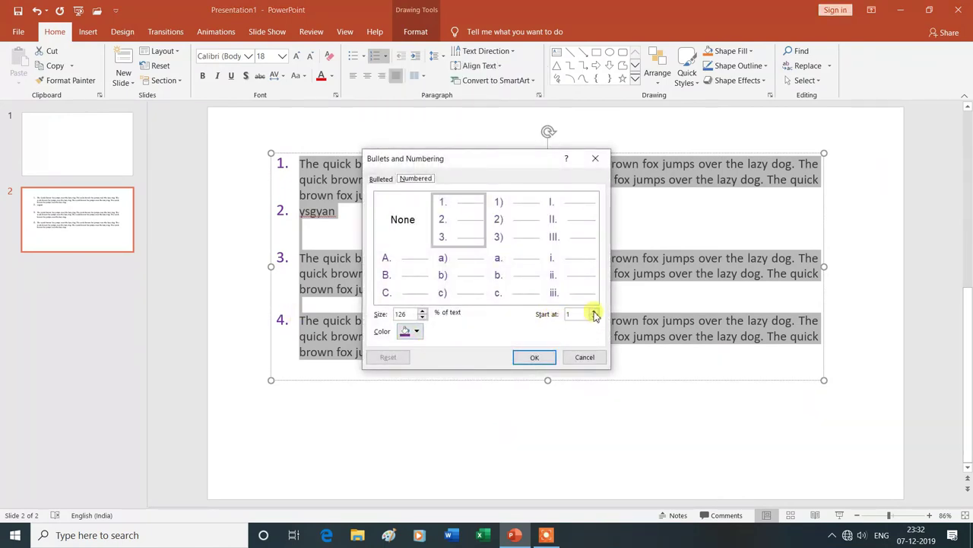
click(595, 311)
click(594, 311)
click(594, 311)
click(537, 357)
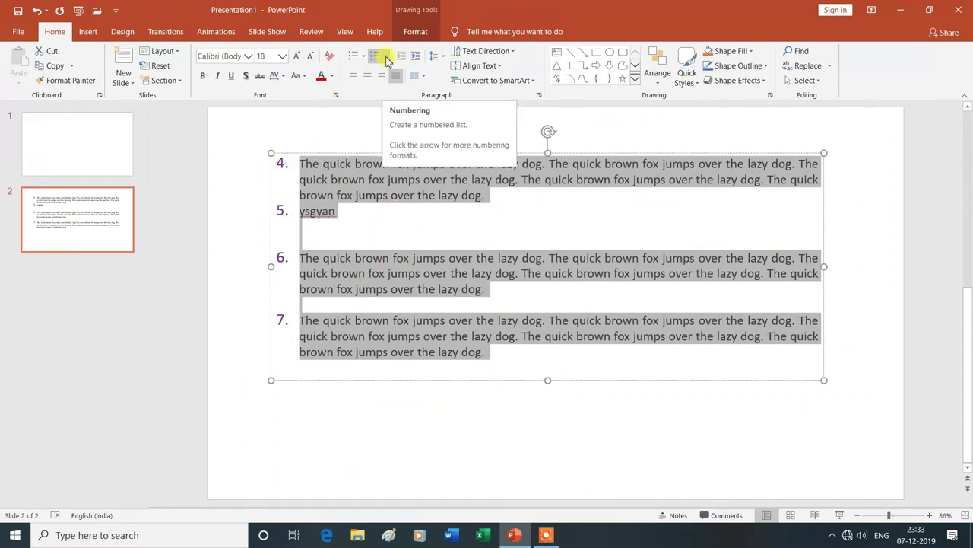
click(385, 57)
click(389, 85)
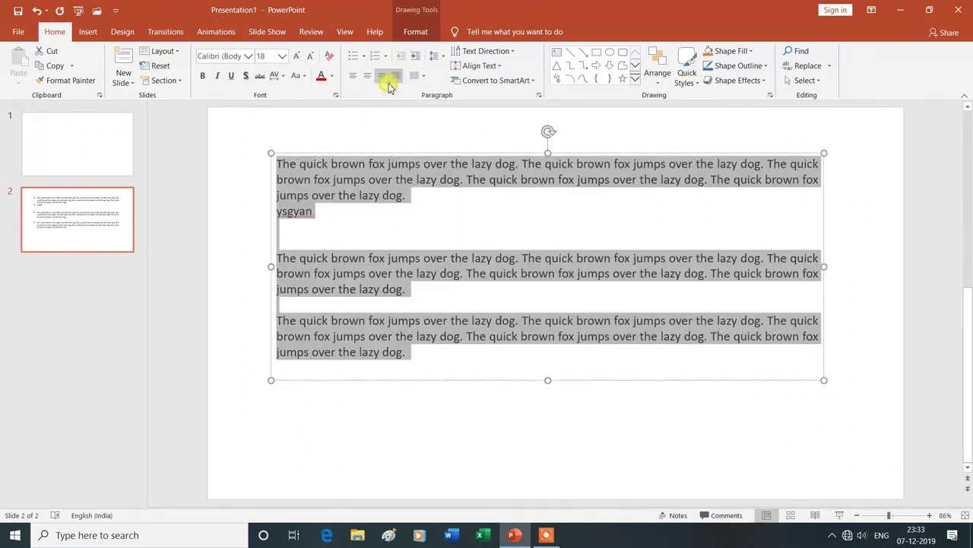
click(357, 233)
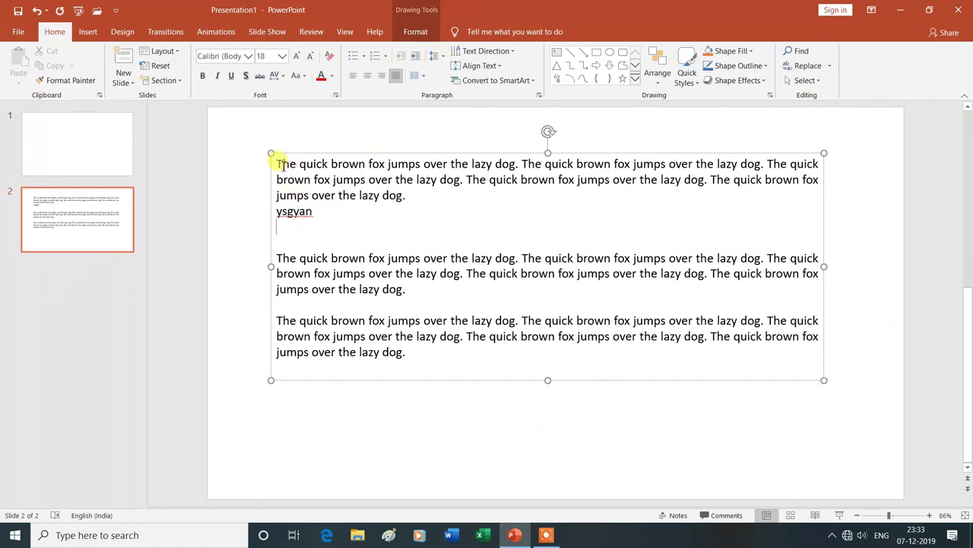
mouse_move(276, 255)
mouse_down()
mouse_move(378, 296)
mouse_move(404, 297)
mouse_up()
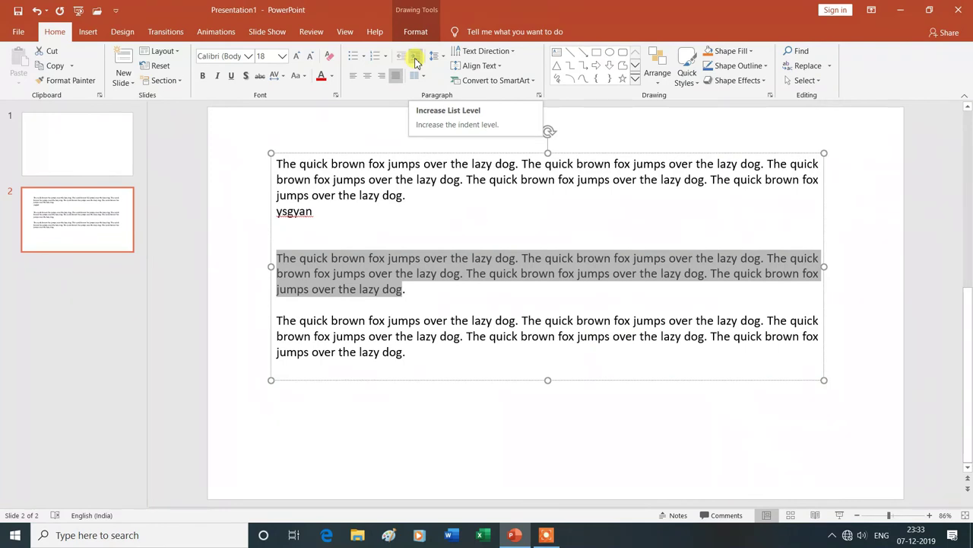
click(416, 61)
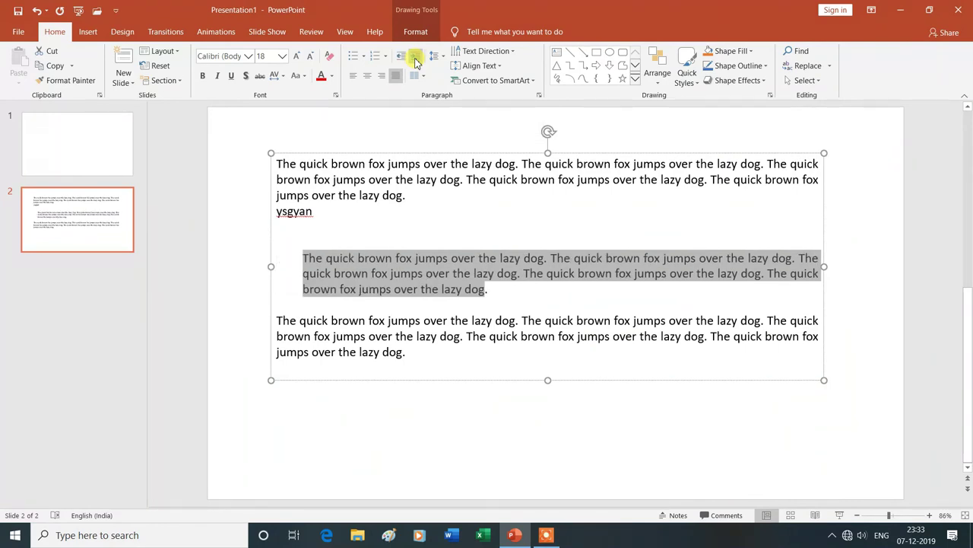
click(416, 60)
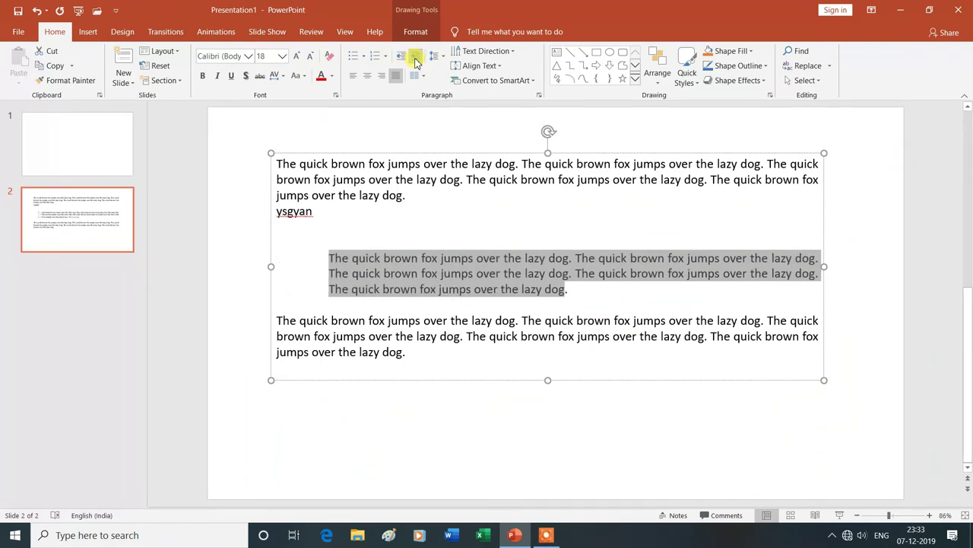
click(416, 61)
click(416, 61)
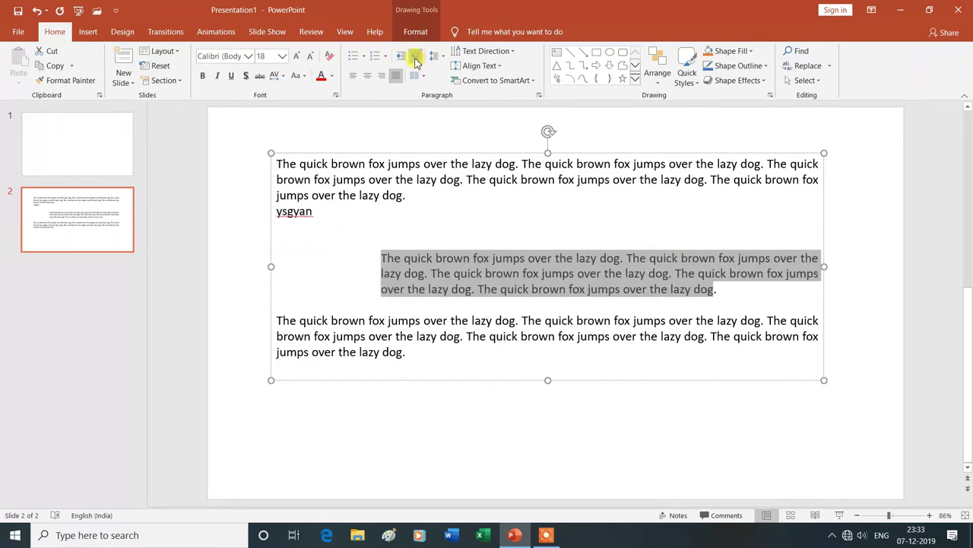
click(416, 61)
click(416, 61)
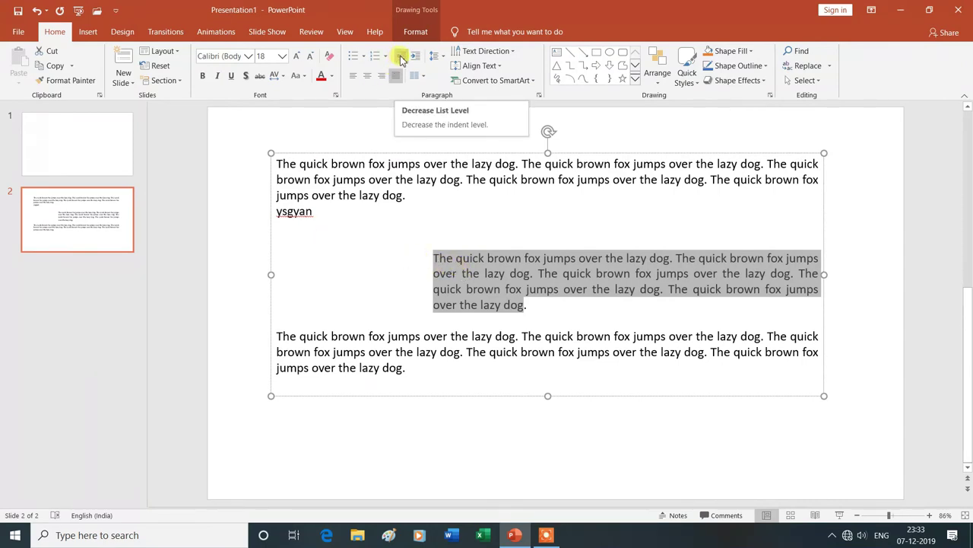
click(402, 61)
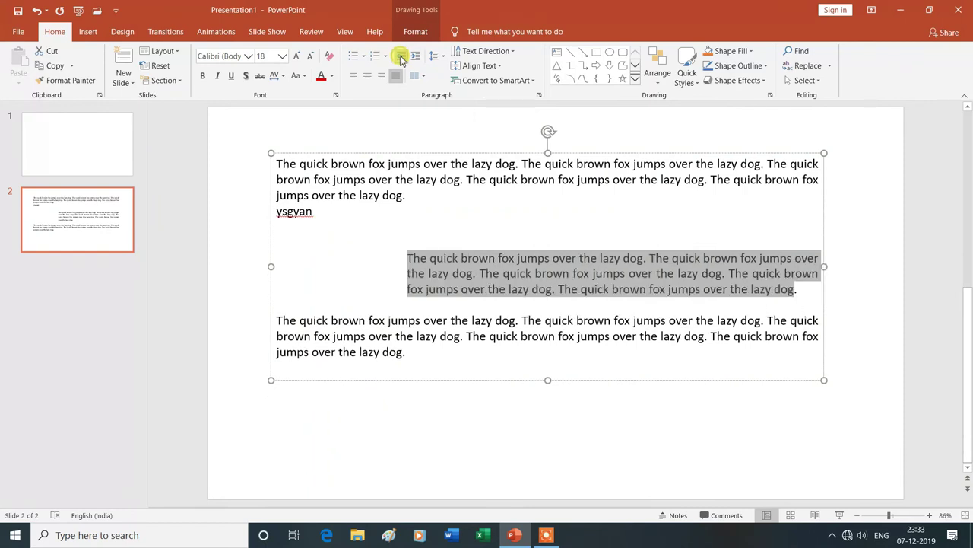
click(402, 61)
click(402, 61)
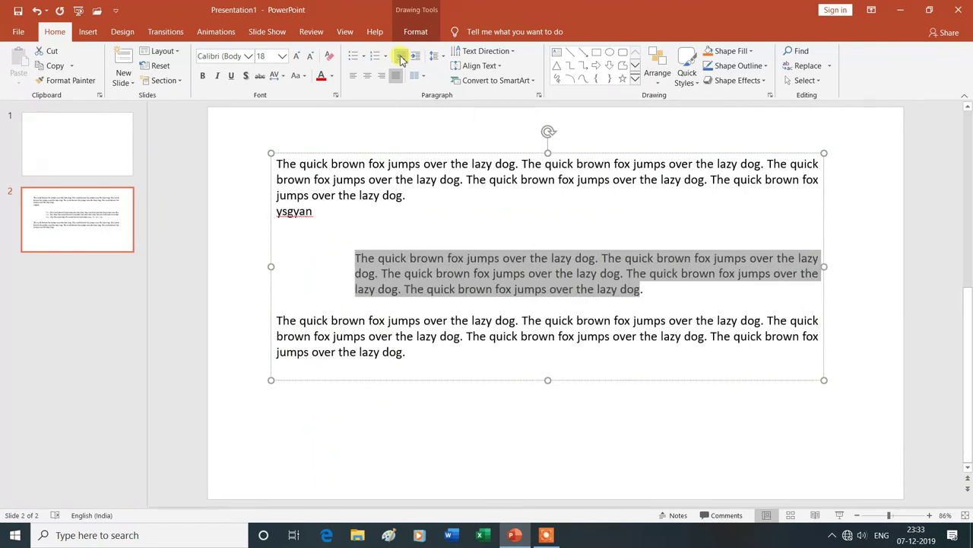
click(402, 61)
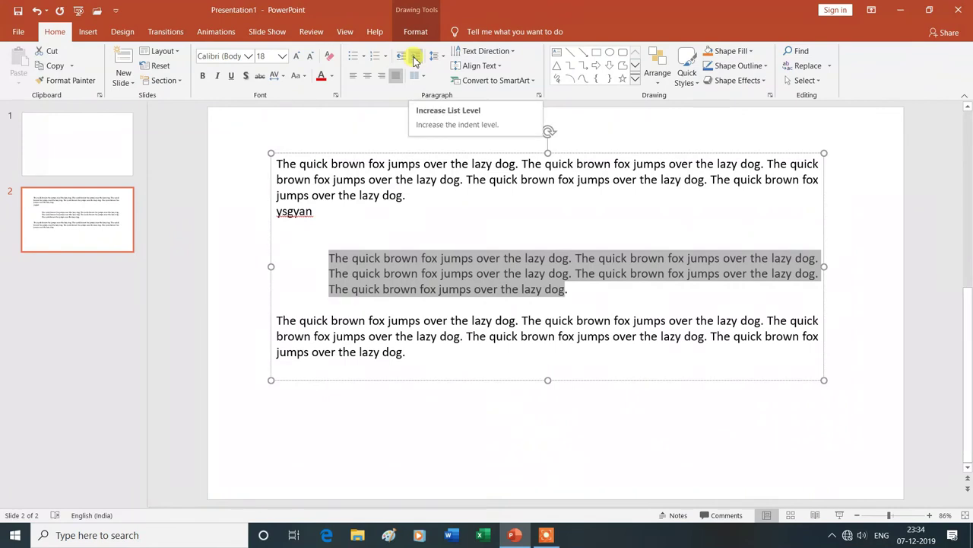
click(415, 61)
click(414, 60)
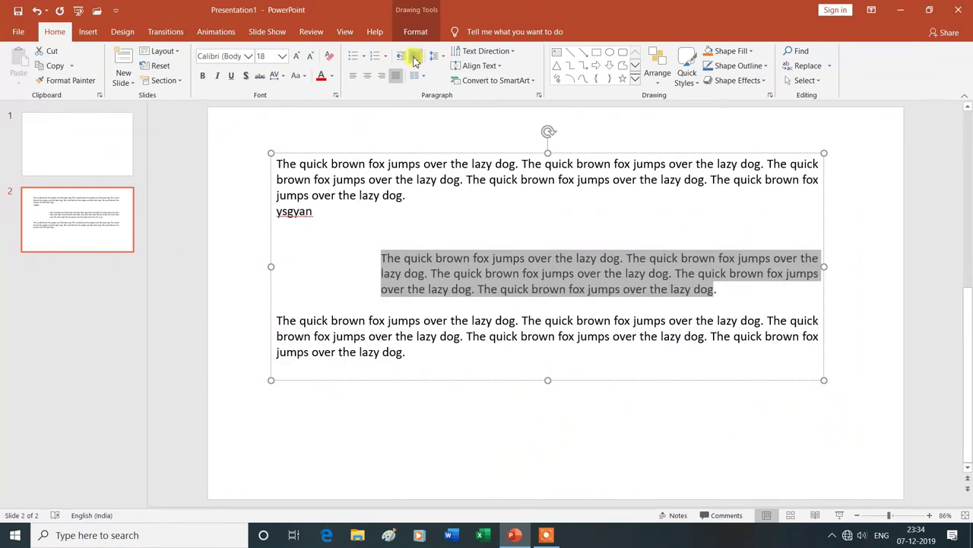
click(415, 61)
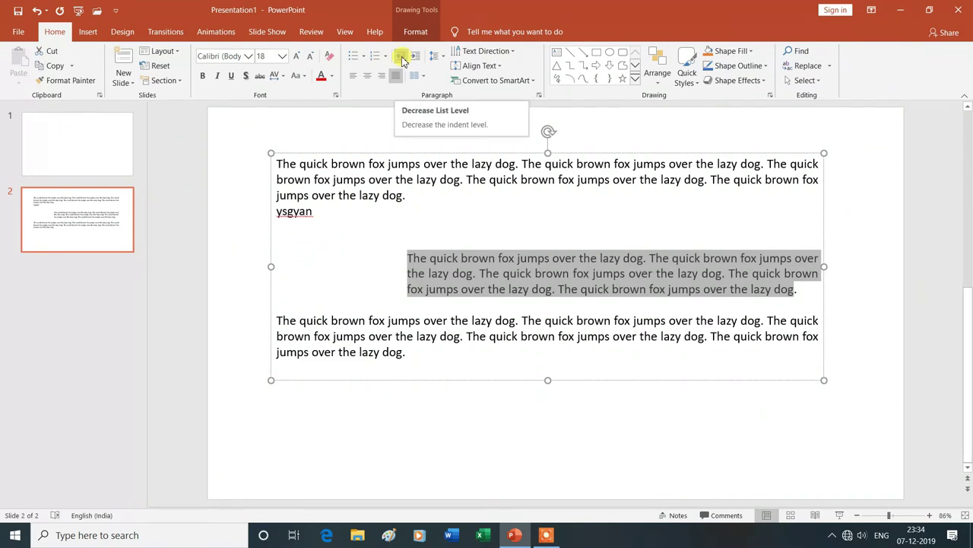
click(400, 58)
click(401, 58)
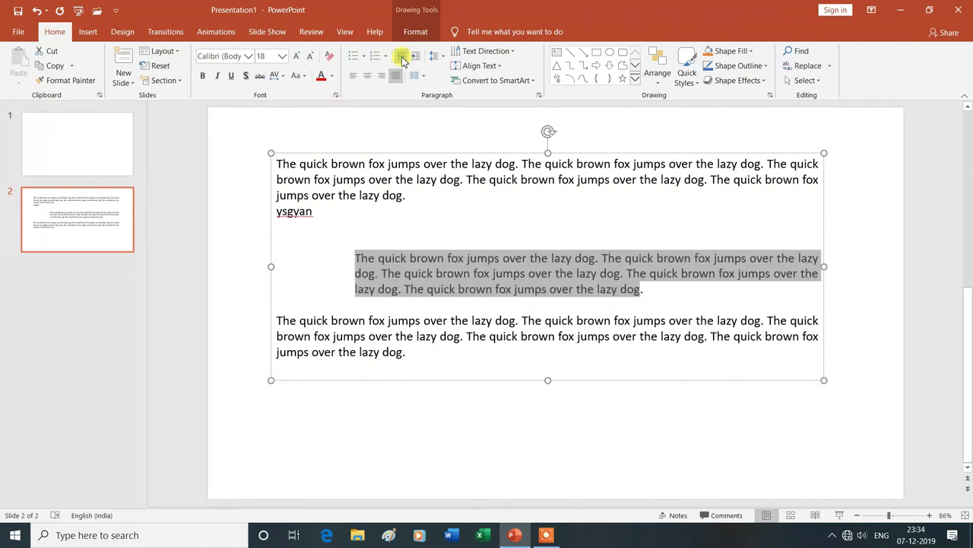
click(401, 59)
click(400, 58)
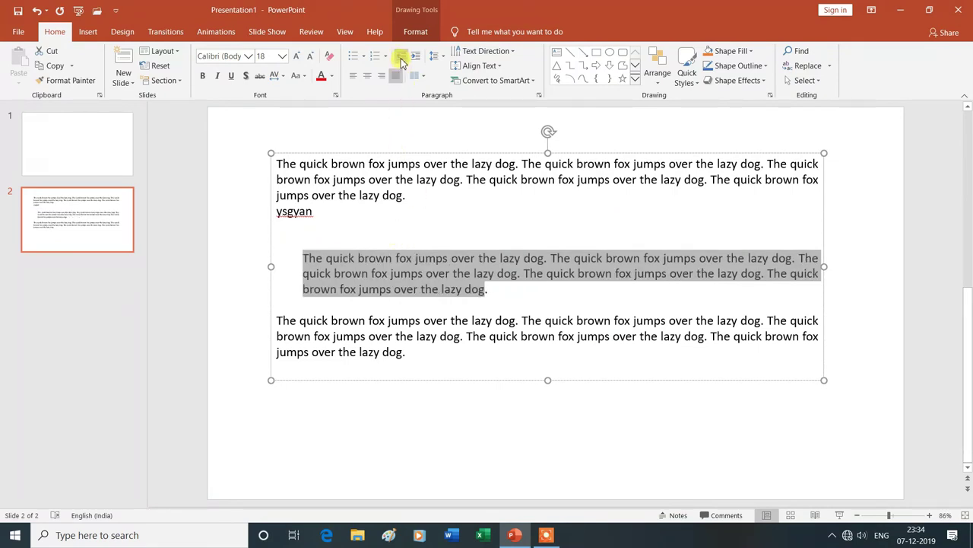
click(401, 58)
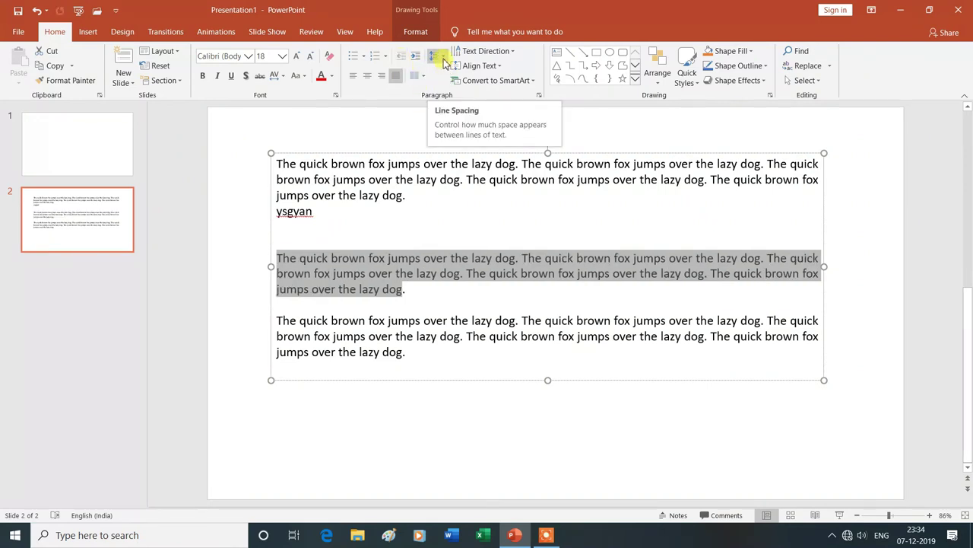
click(450, 223)
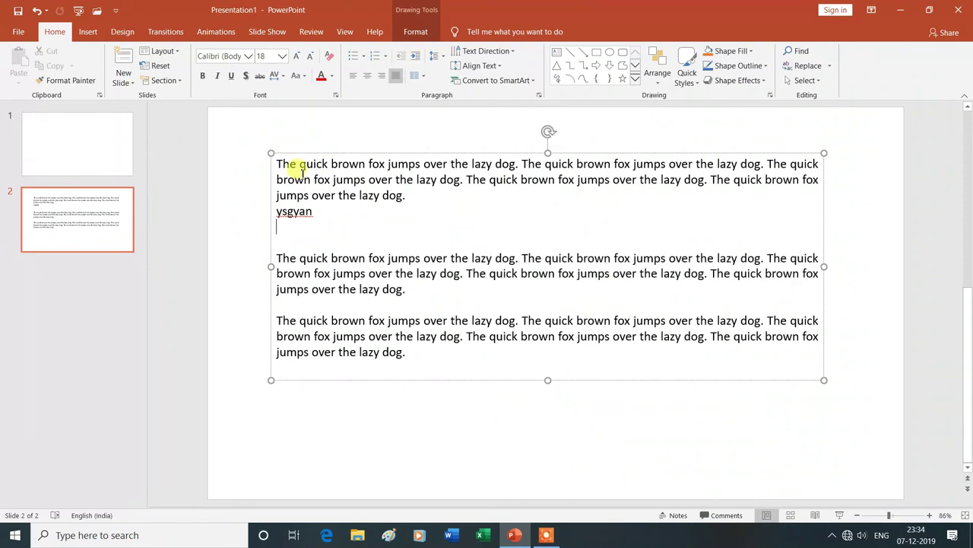
- Apply 1.5, 2.0 and 2.5 line spacing to all paragraphs, then return to 1.0
drag(277, 163, 405, 354)
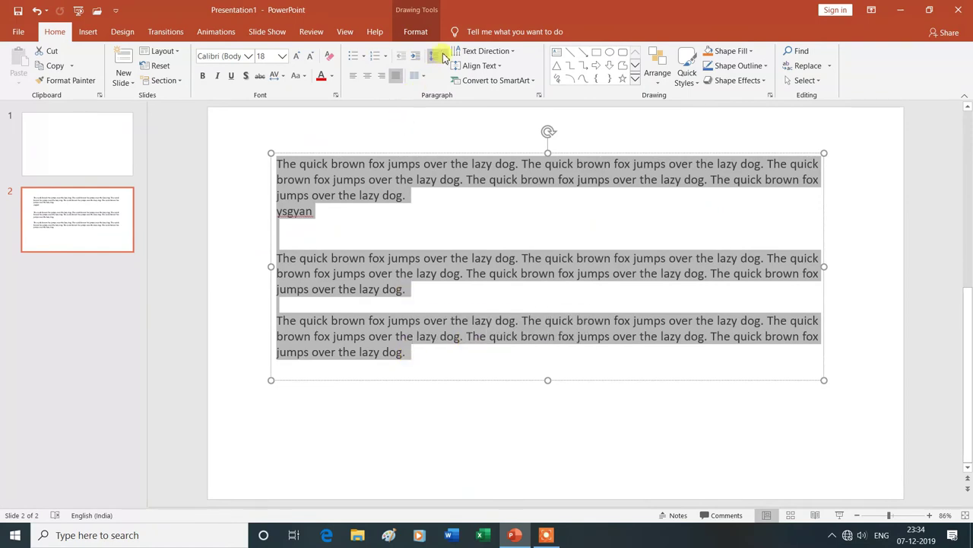
click(445, 59)
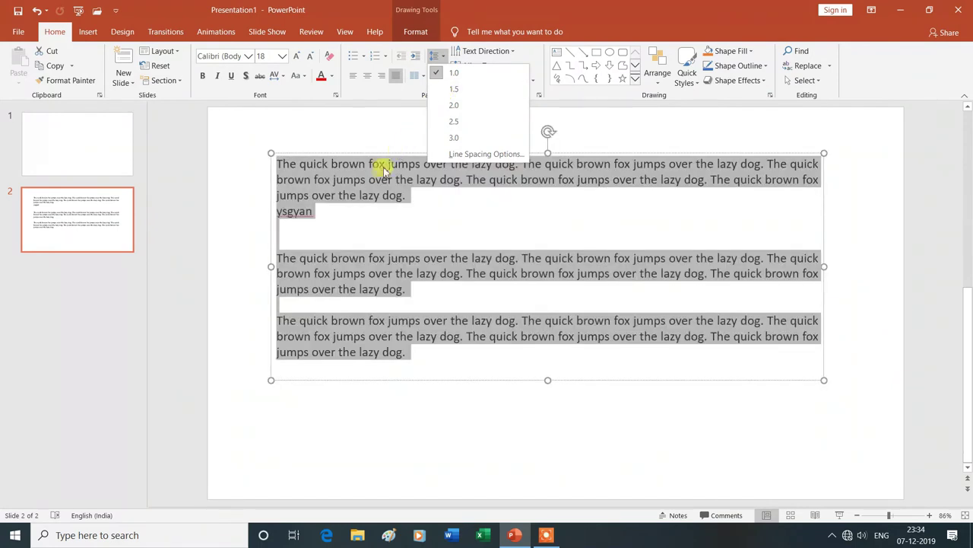
click(445, 90)
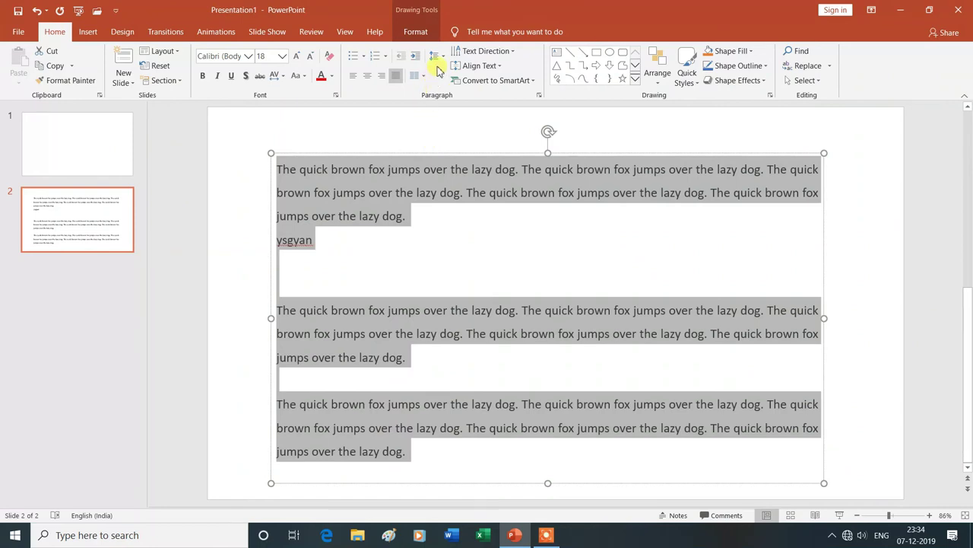
click(444, 60)
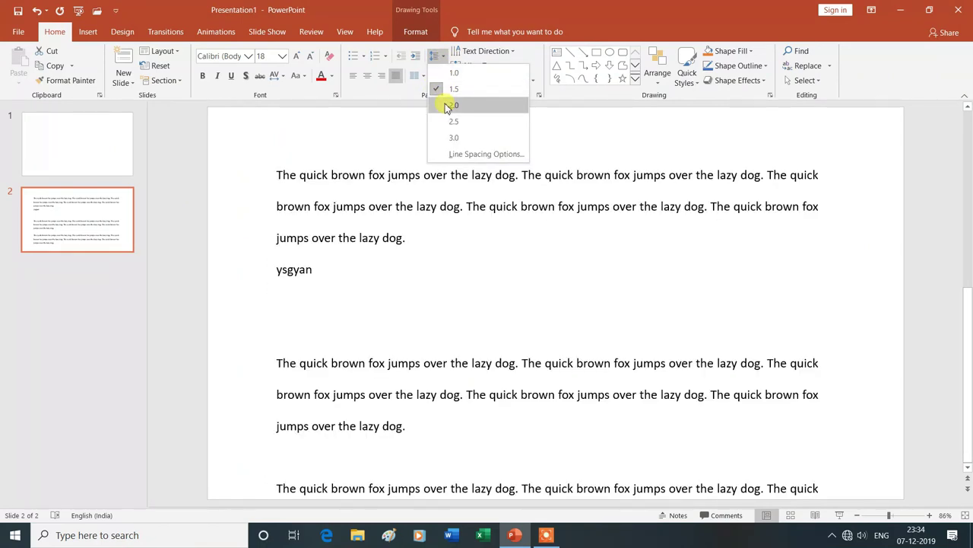
click(447, 106)
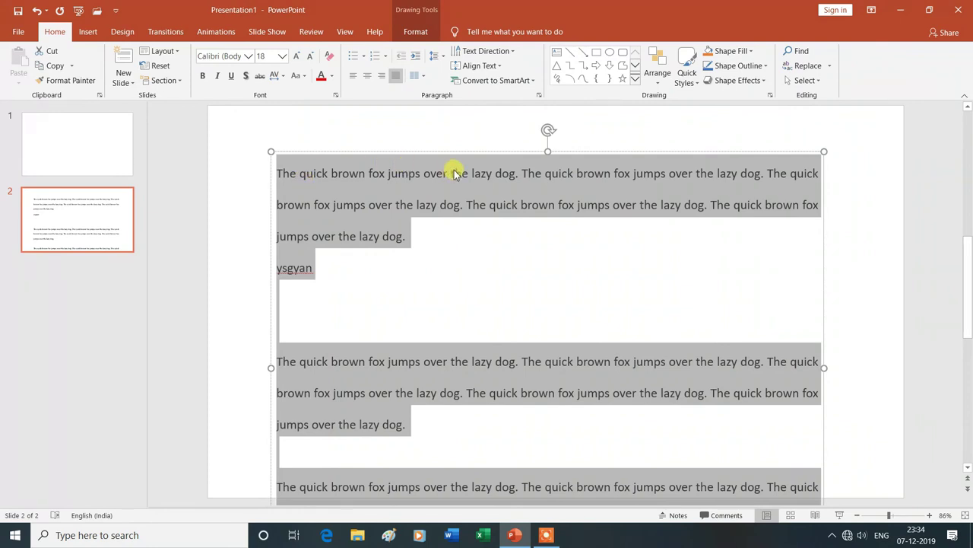
click(443, 59)
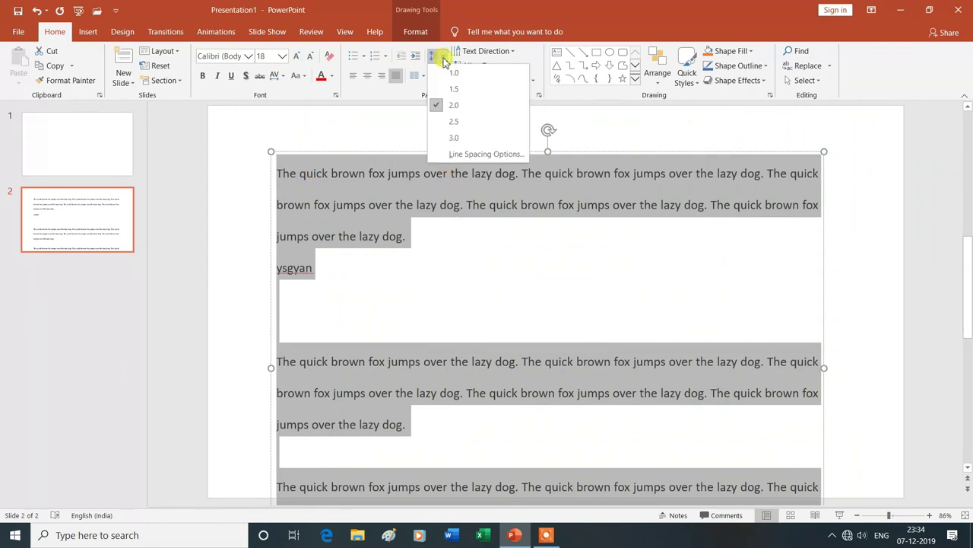
click(449, 123)
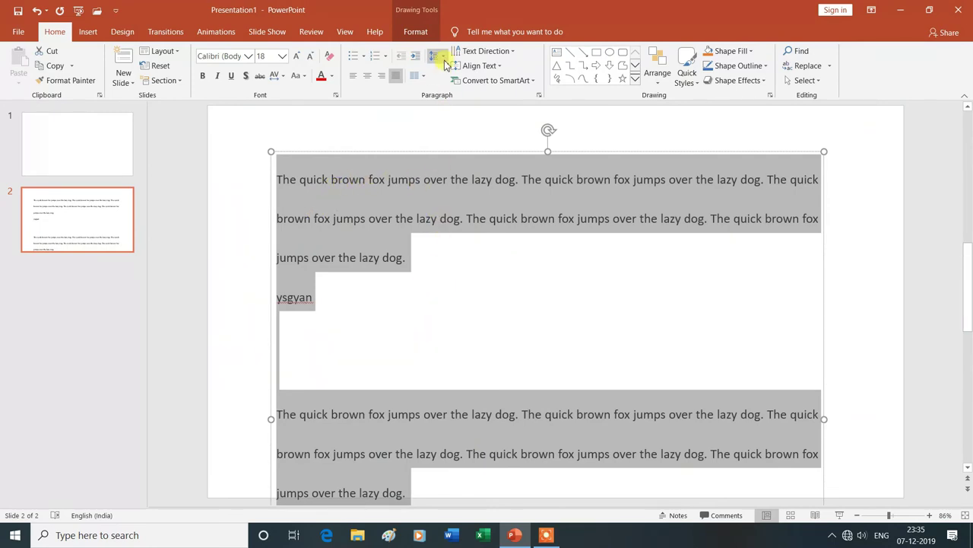
click(434, 56)
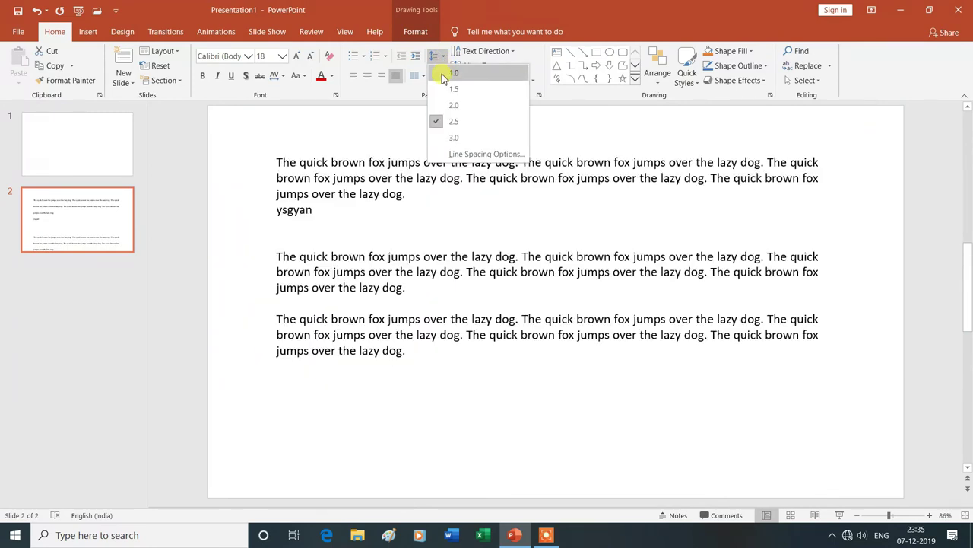
click(443, 76)
key(ctrl+a)
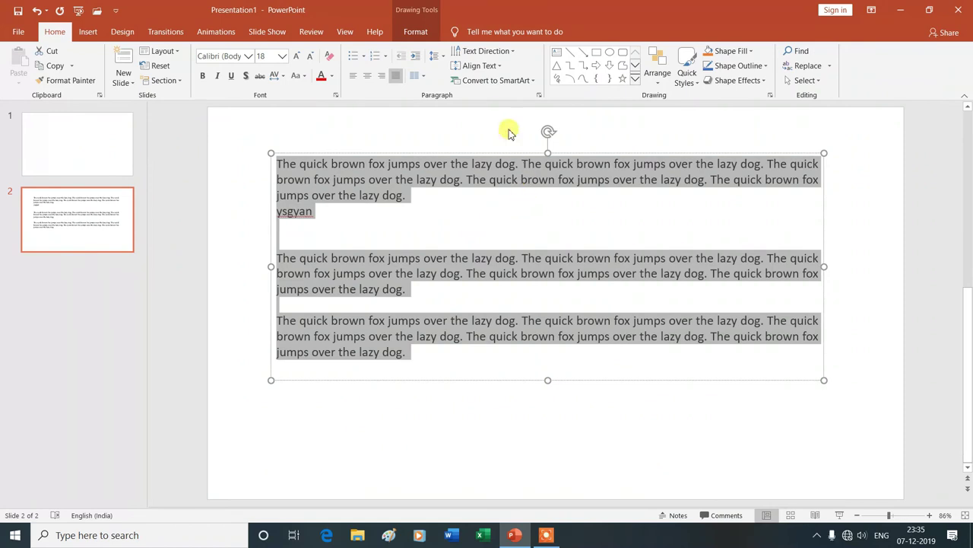
click(465, 212)
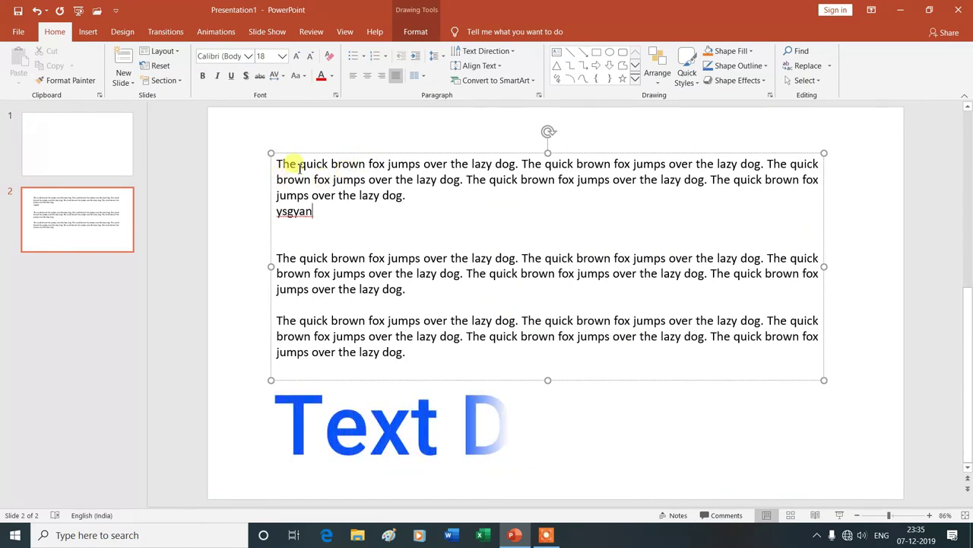
- Cycle text direction through Horizontal, Rotate 90° and Rotate 270°, finally choosing Stacked
click(514, 54)
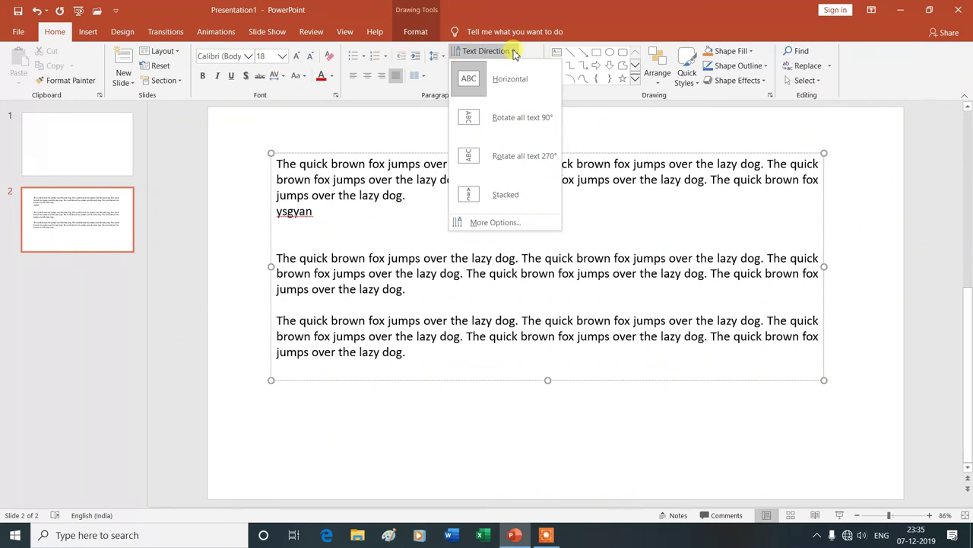
click(515, 79)
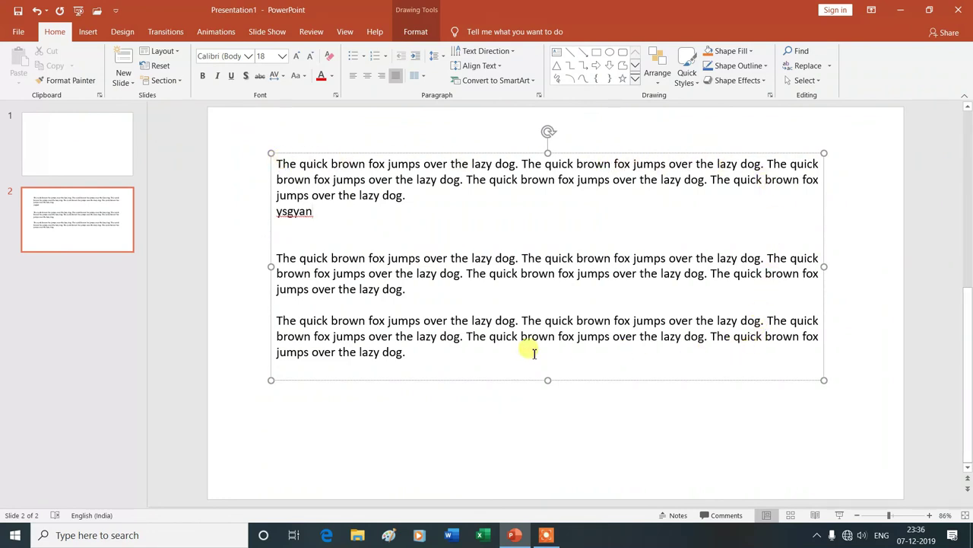
click(512, 54)
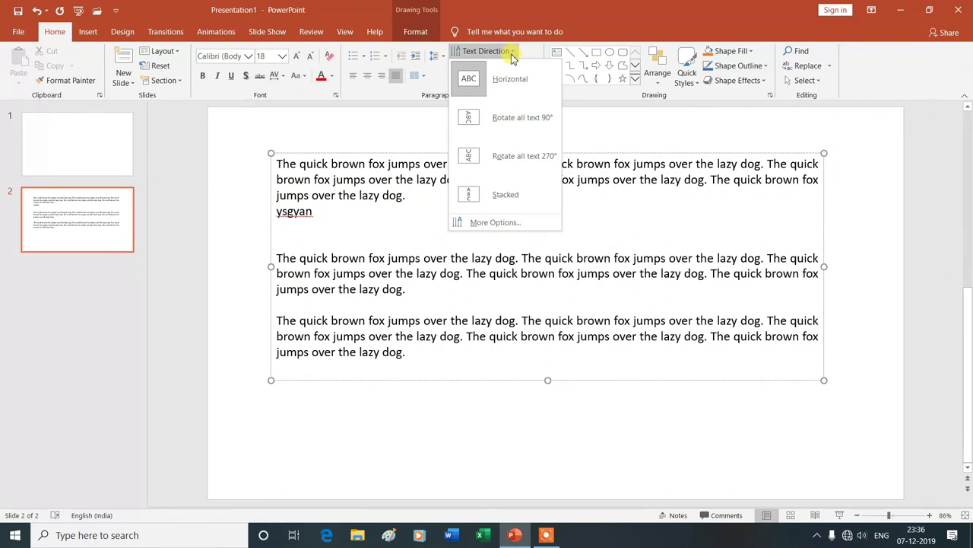
click(518, 119)
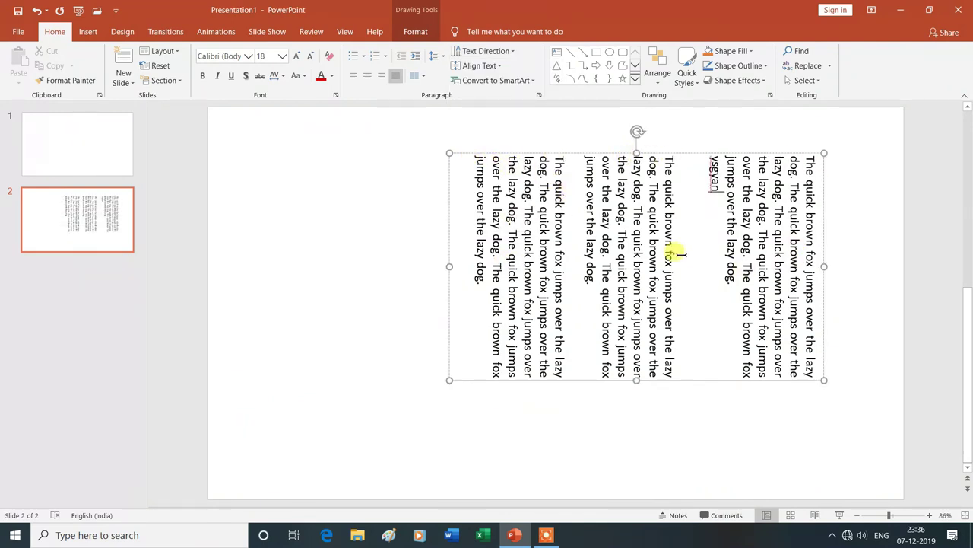
click(515, 53)
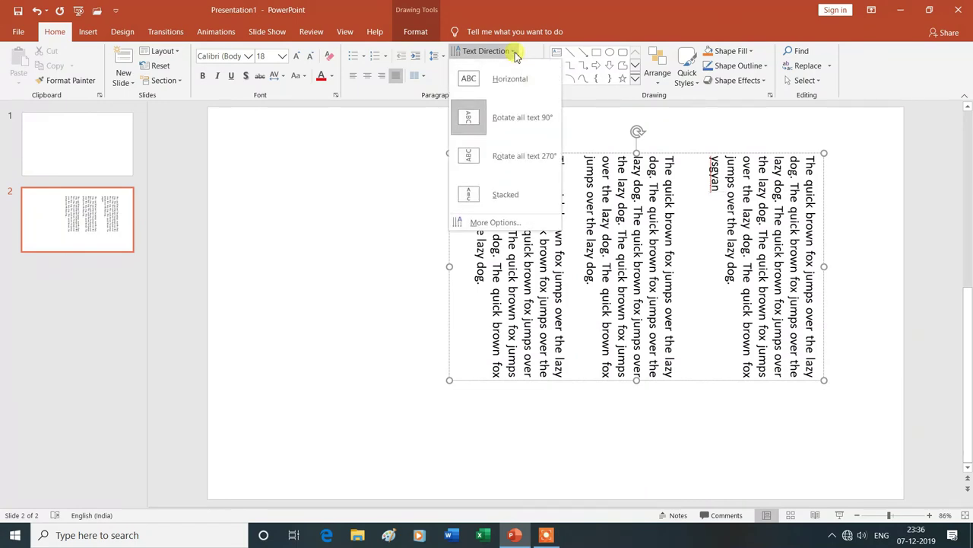
click(513, 159)
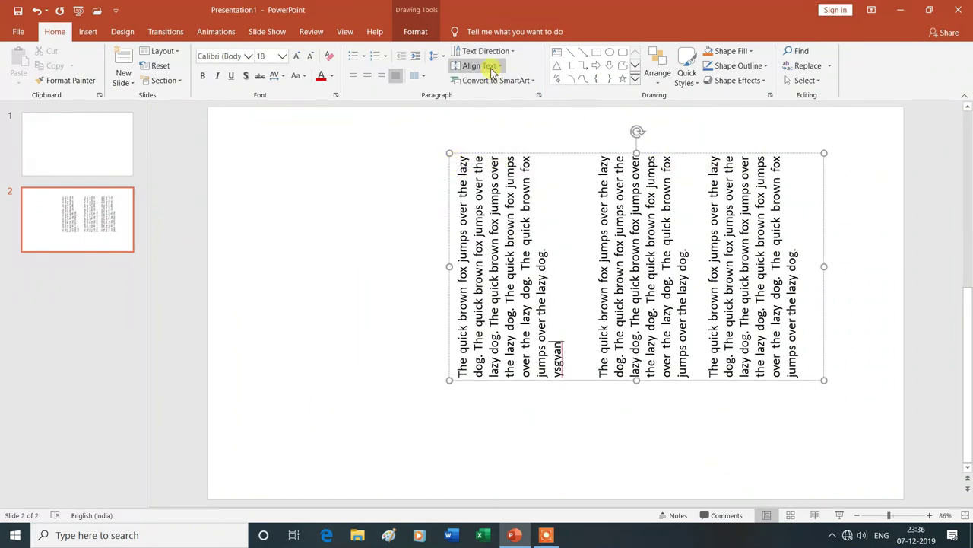
click(512, 51)
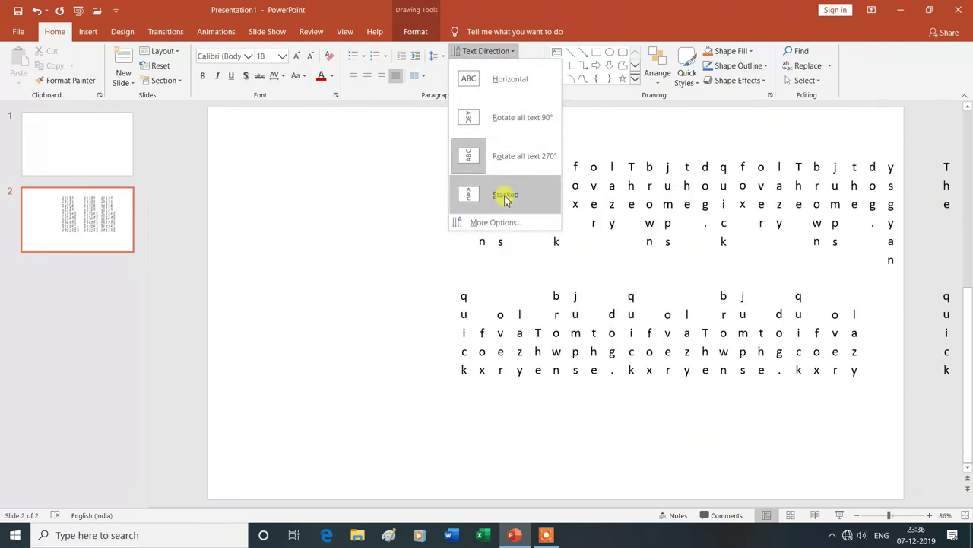
click(505, 197)
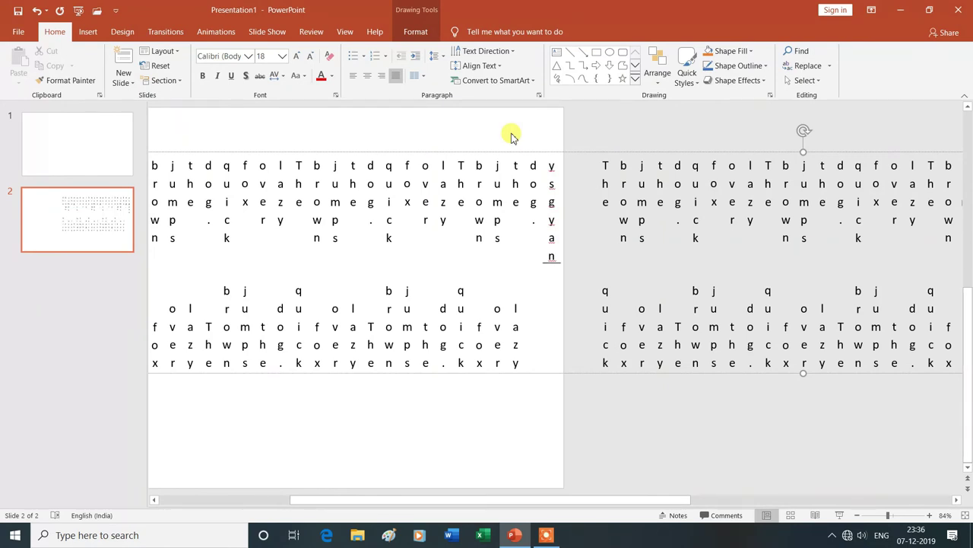
- Undo back to horizontal text and align the text to the top of the box
key(ctrl+z)
key(ctrl+z)
key(ctrl+z)
key(ctrl+z)
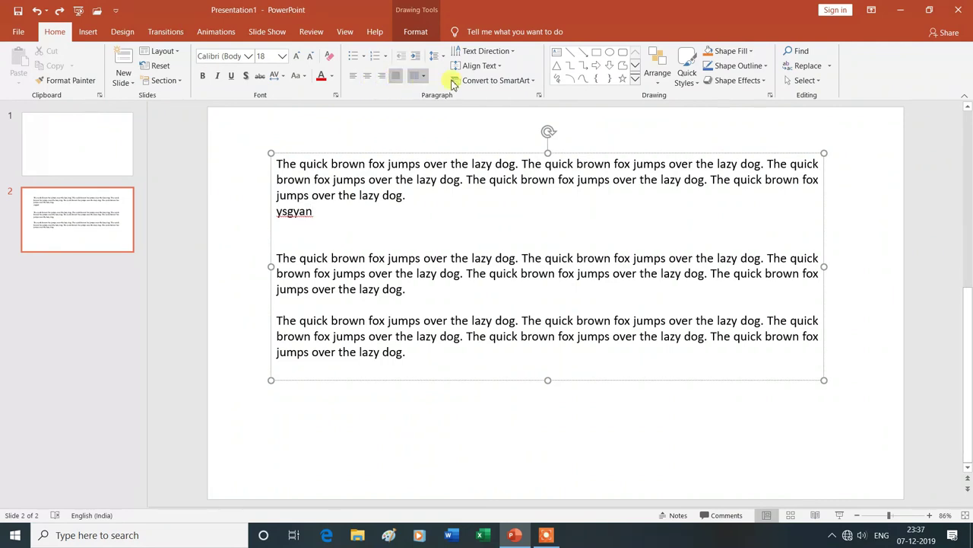
click(502, 68)
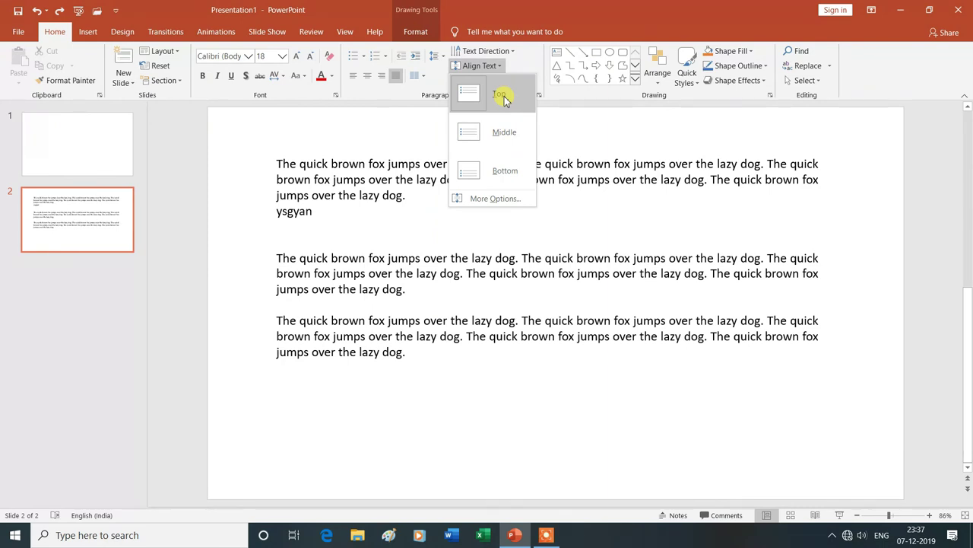
click(502, 96)
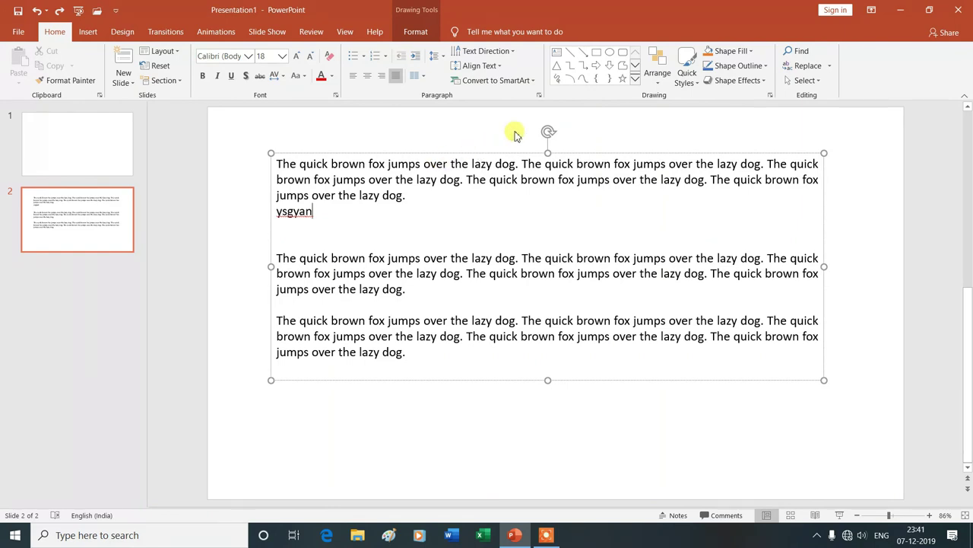
click(534, 82)
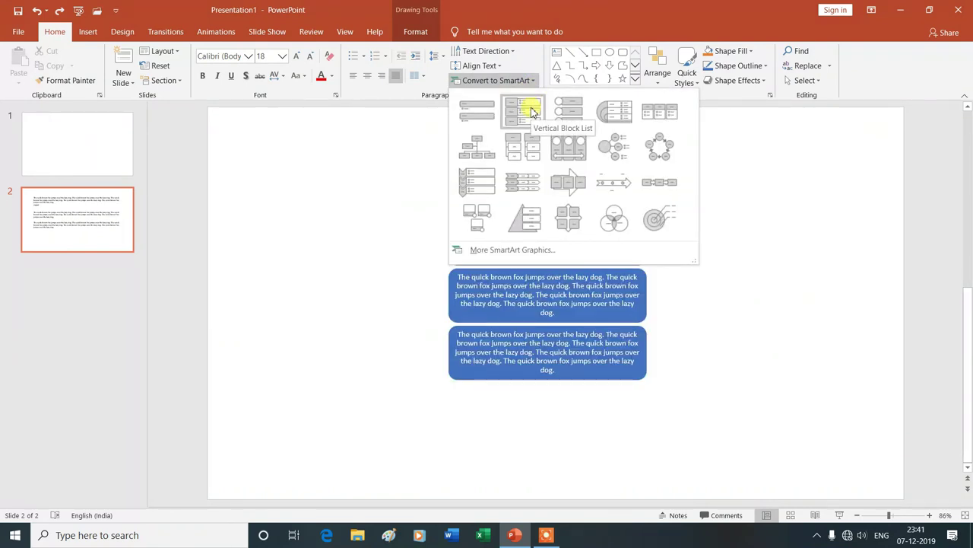
click(532, 112)
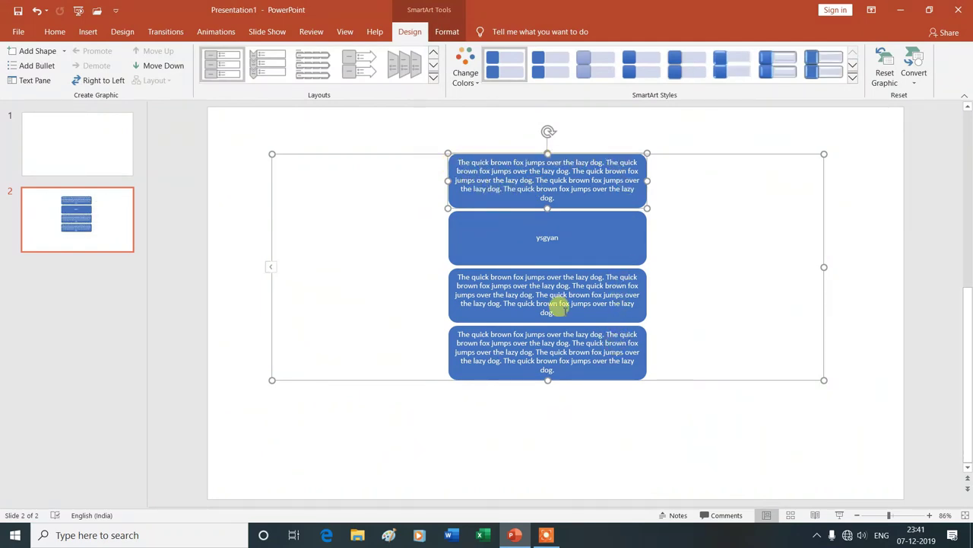
key(ctrl+z)
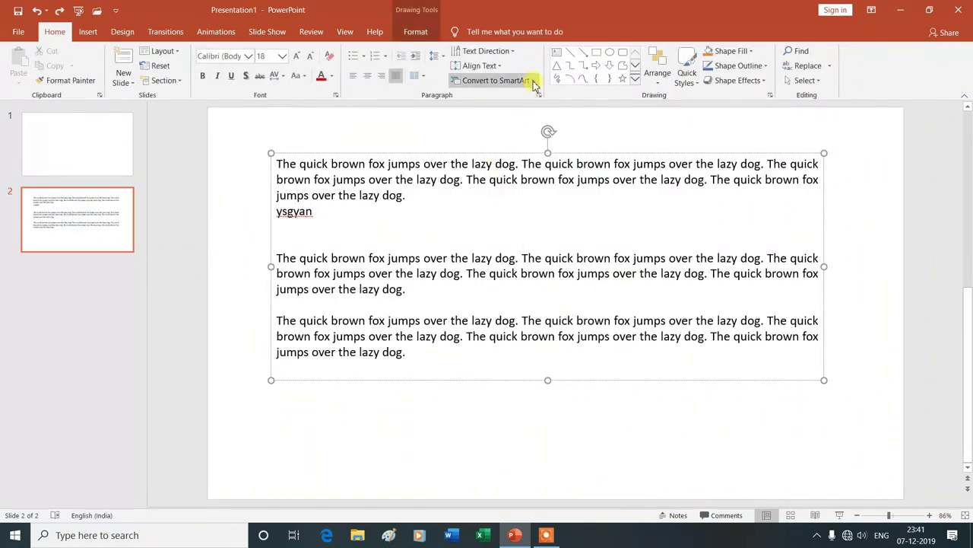
click(534, 82)
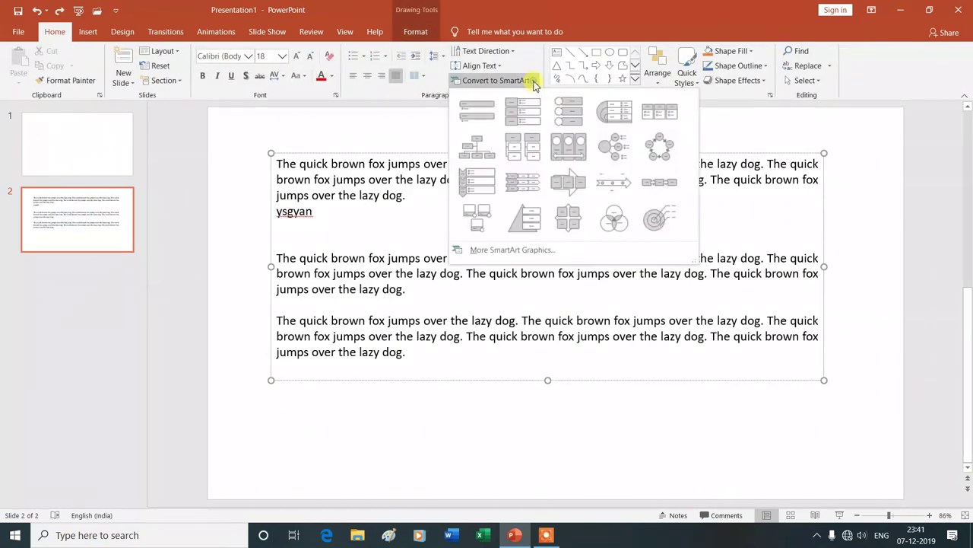
click(567, 114)
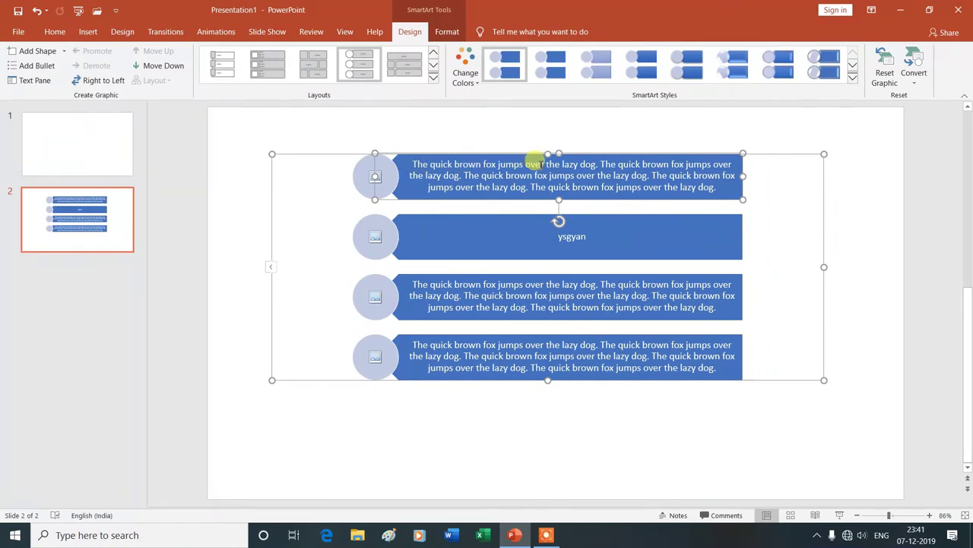
key(ctrl+z)
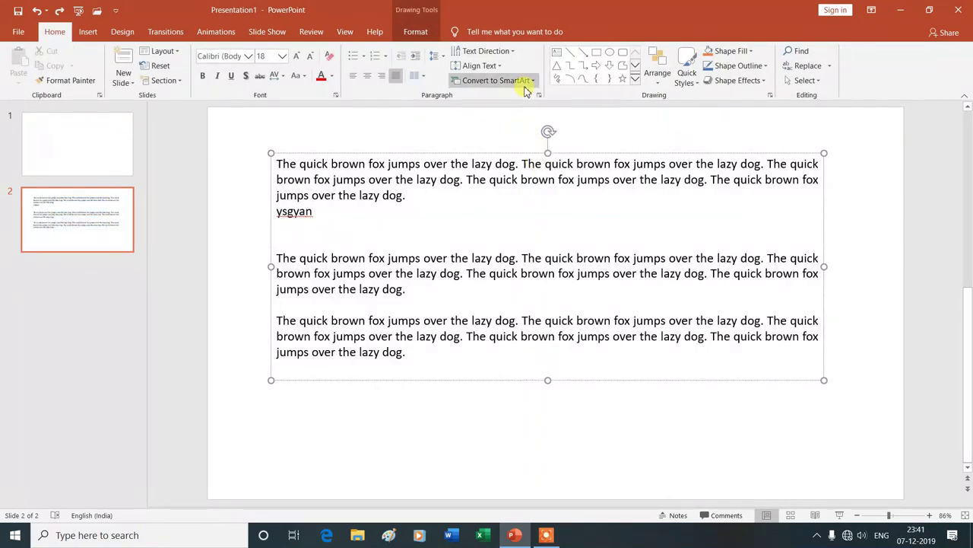
click(535, 82)
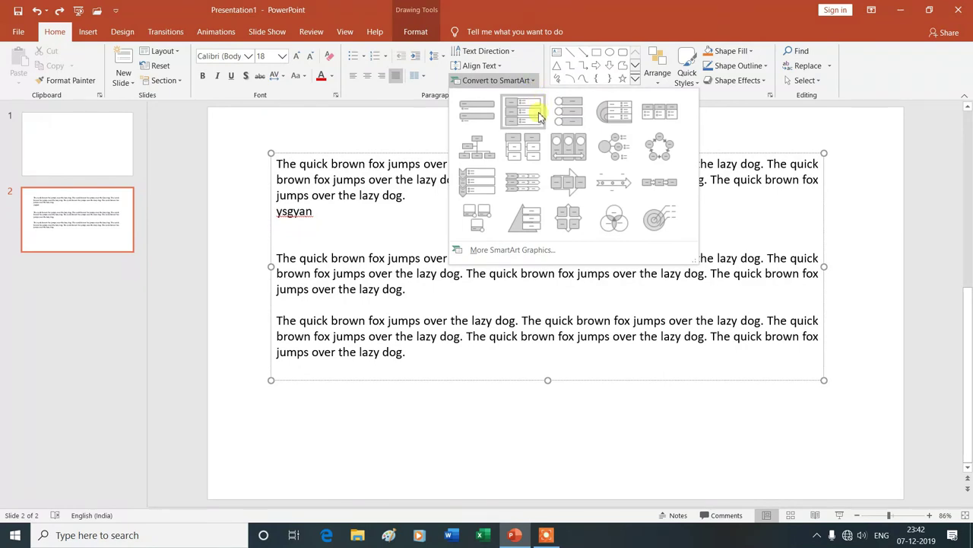
click(568, 184)
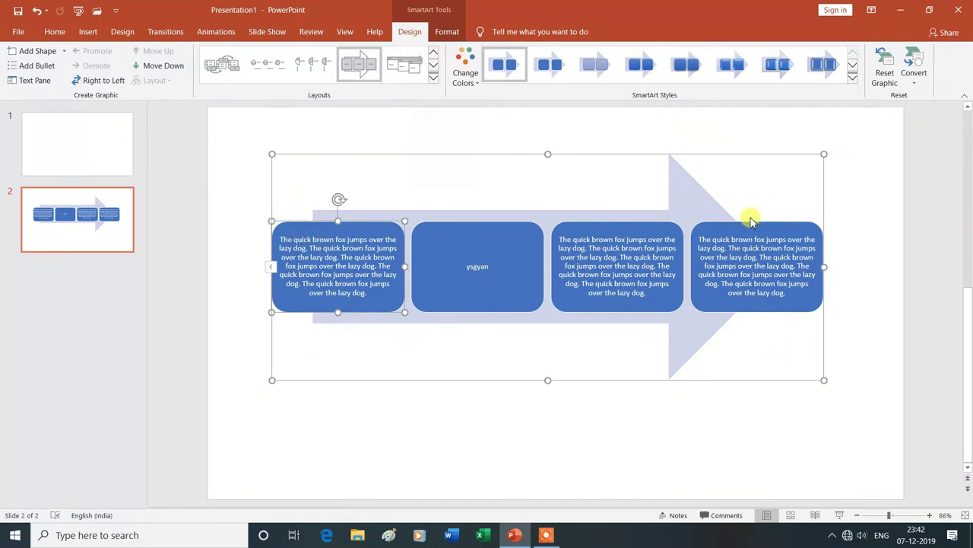
key(ctrl+z)
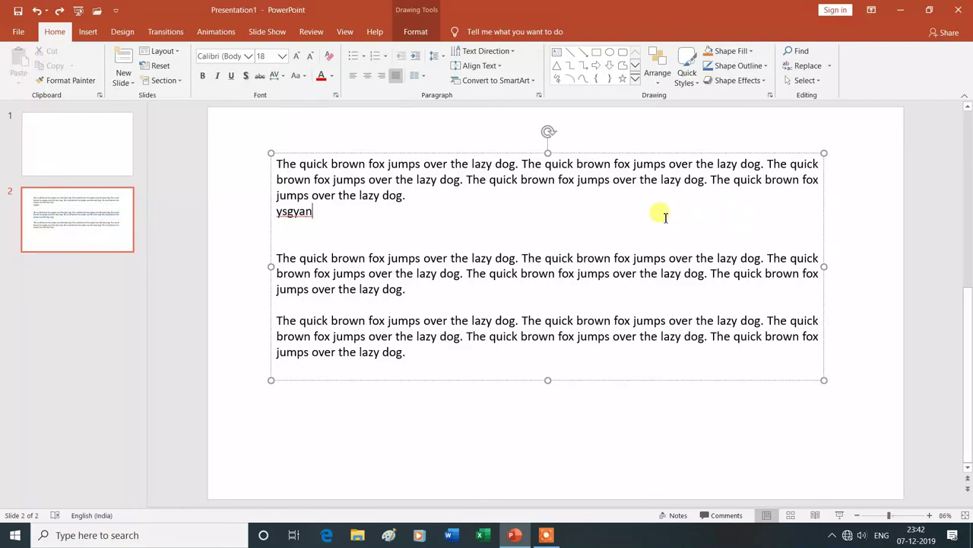